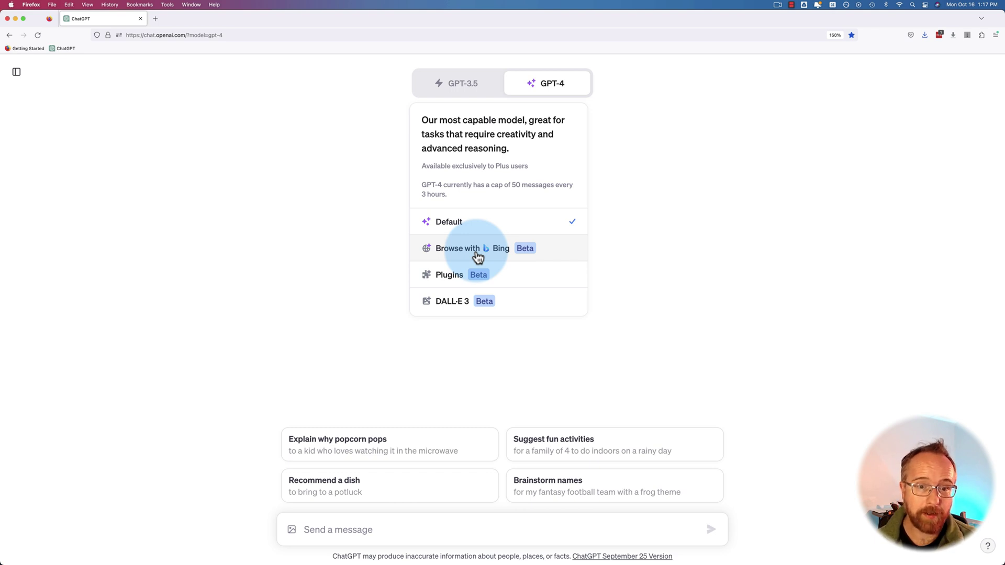
Set the GPT-4 chat to the Browse with Bing mode.
left_click(477, 250)
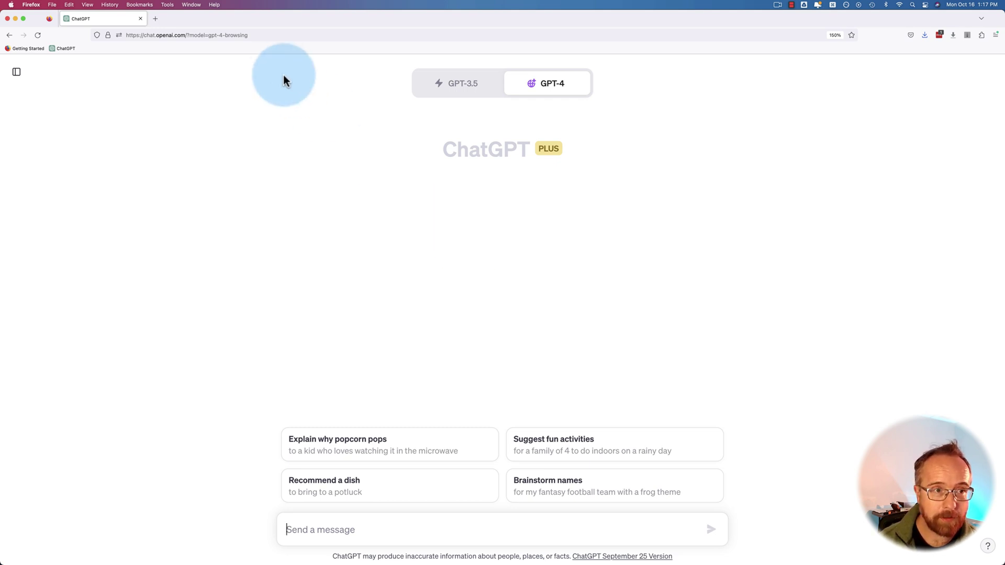
Search Google for "bakery in ojai" in a new browser tab.
left_click(155, 19)
type("bakery in ")
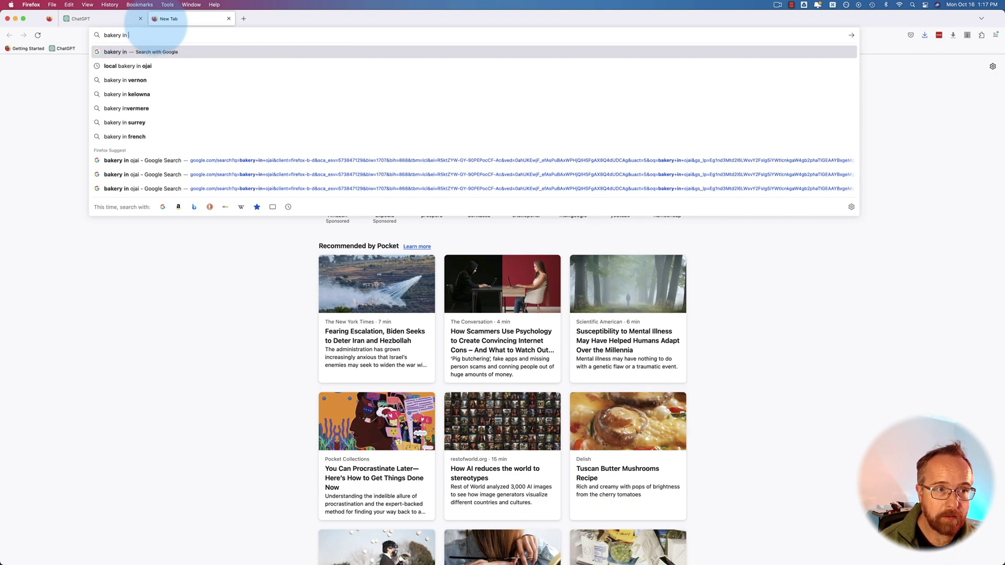
type("ajai")
key("Return")
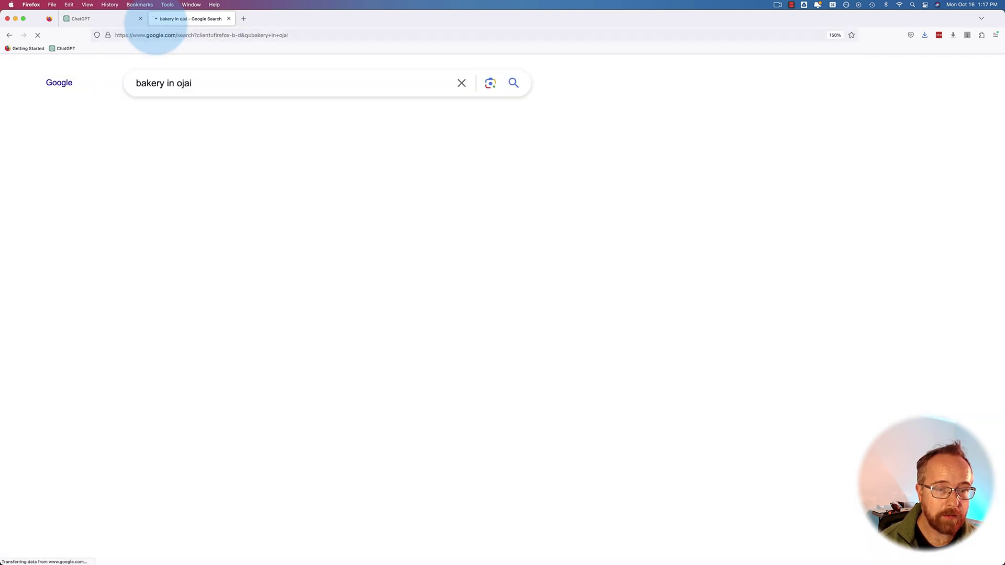
Open the full list of local bakeries and view the details of The Dutchess and The Arbolada Bakery.
left_click(301, 502)
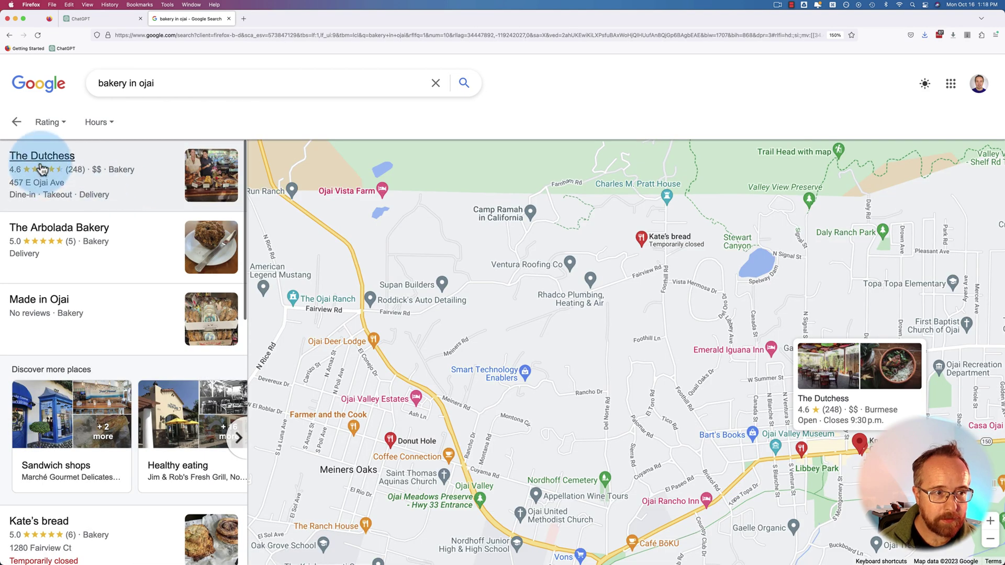
left_click(131, 174)
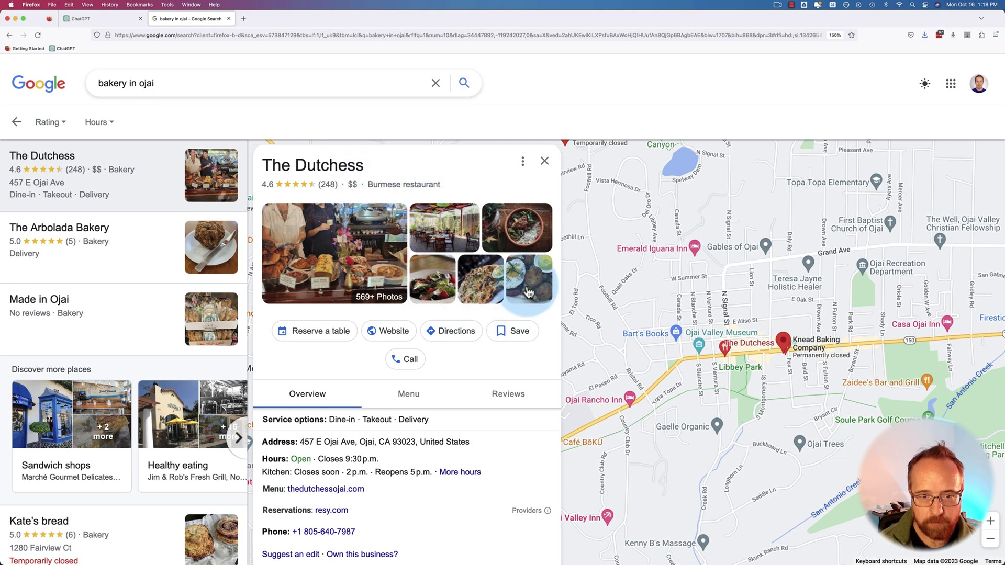
left_click(121, 236)
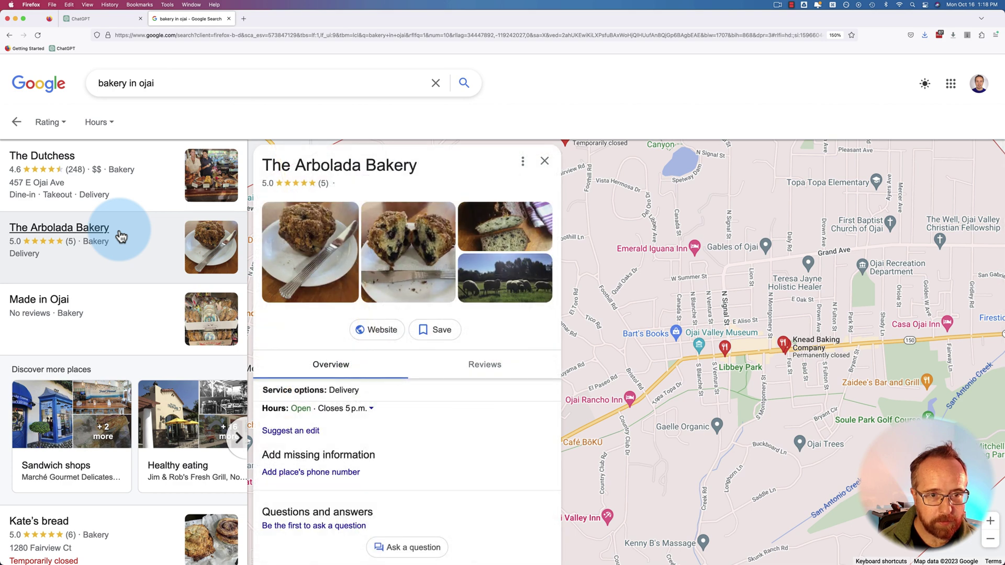
triple_click(380, 167)
left_click_drag(411, 165, 418, 169)
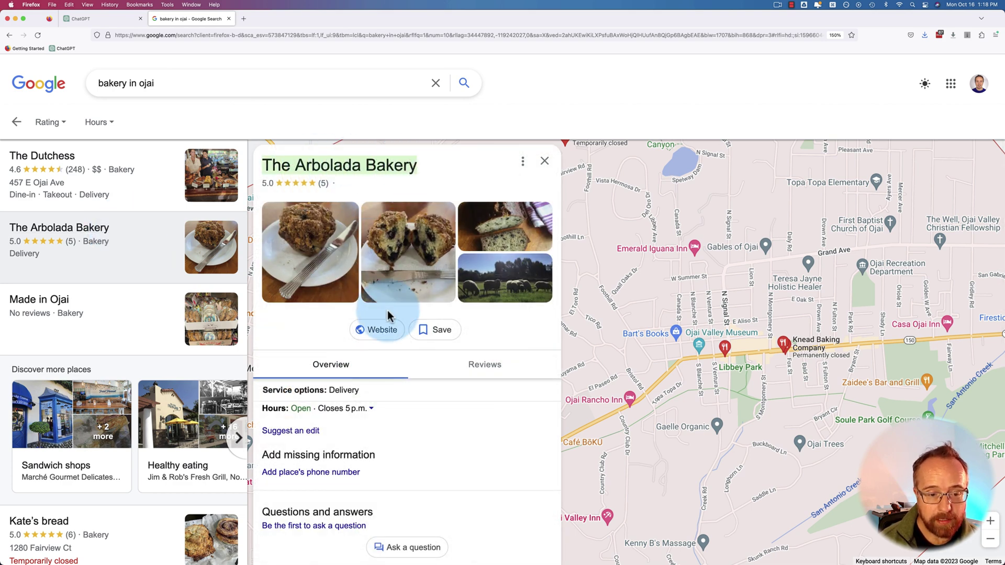
scroll(388, 309, "down", 5)
key("ctrl+shift+Tab")
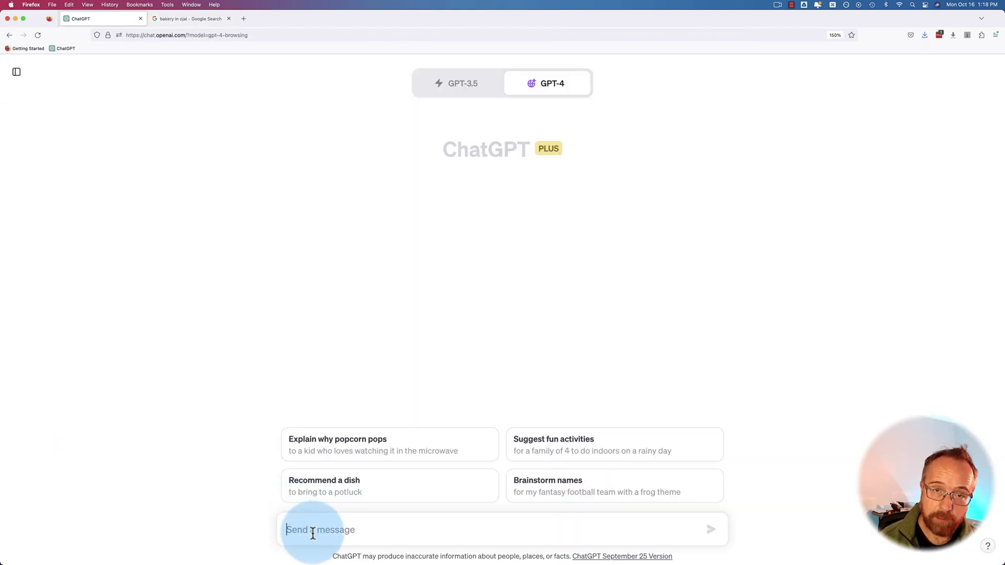
type("I own a local bakery in Ojai California called The Arbolada Bakery. This is my website: https://www.arboladabakery.com/. Can you find my competitors in the local area?")
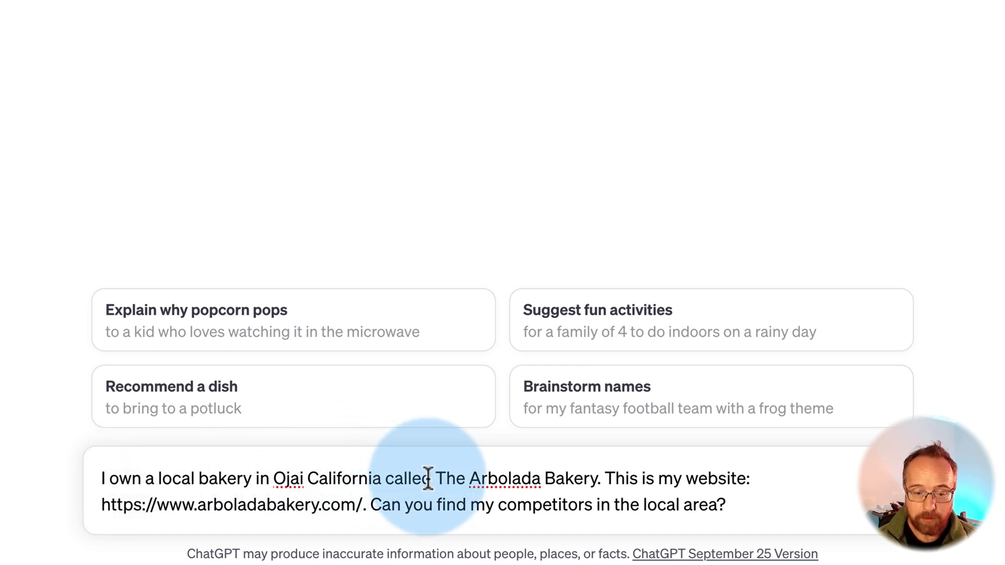
left_click_drag(446, 478, 576, 477)
left_click(577, 479)
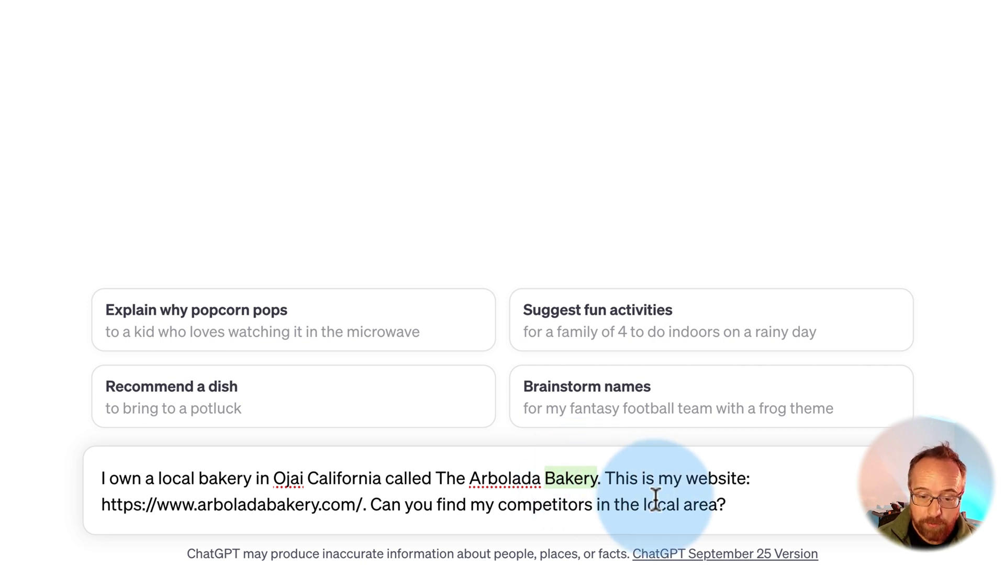
left_click(630, 479)
left_click_drag(103, 506, 729, 497)
left_click(365, 505)
type(".")
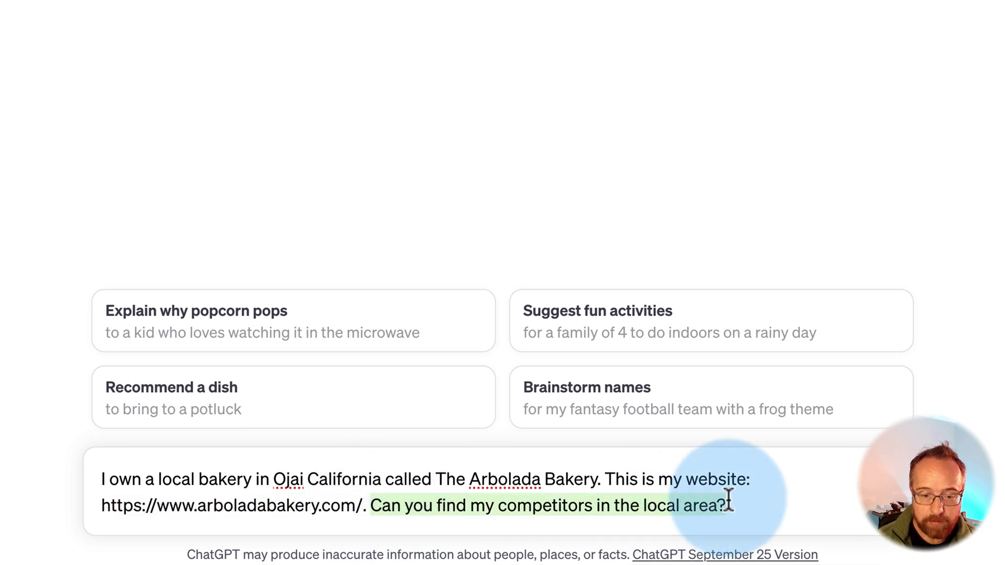
key("Return")
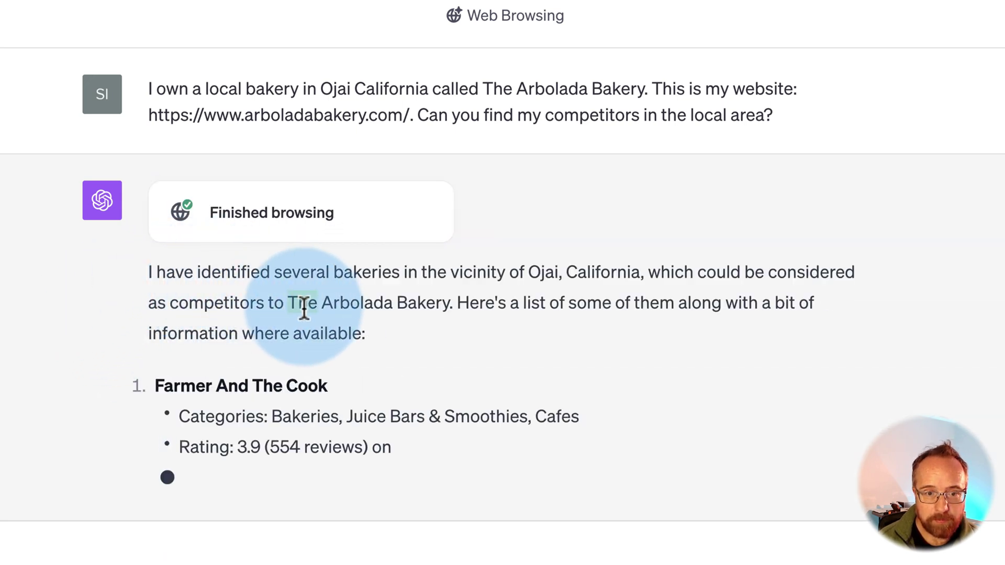
Read through the list of competing bakeries and check the source citations behind several entries.
left_click_drag(303, 310, 421, 309)
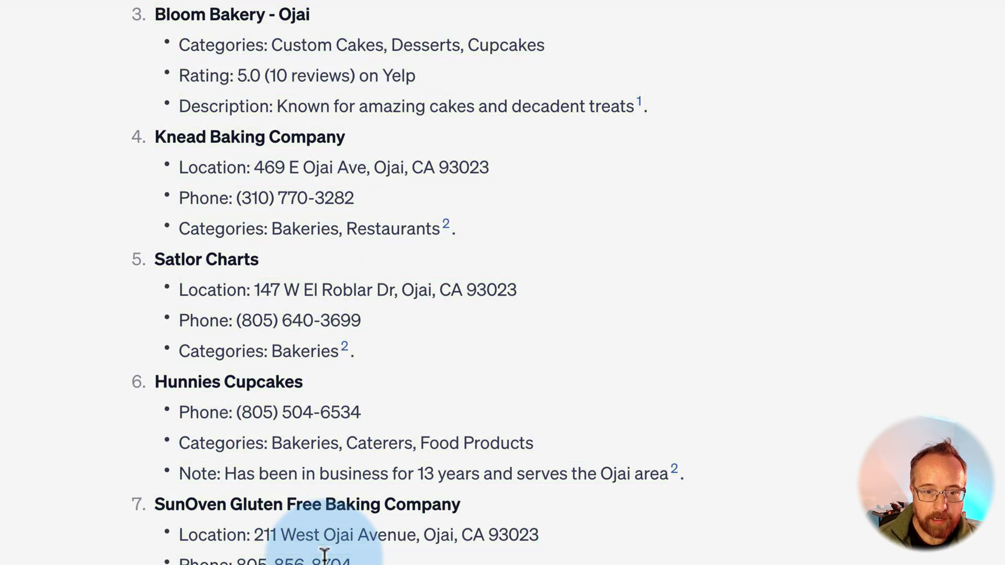
key("ctrl+Up")
key("ctrl+Up")
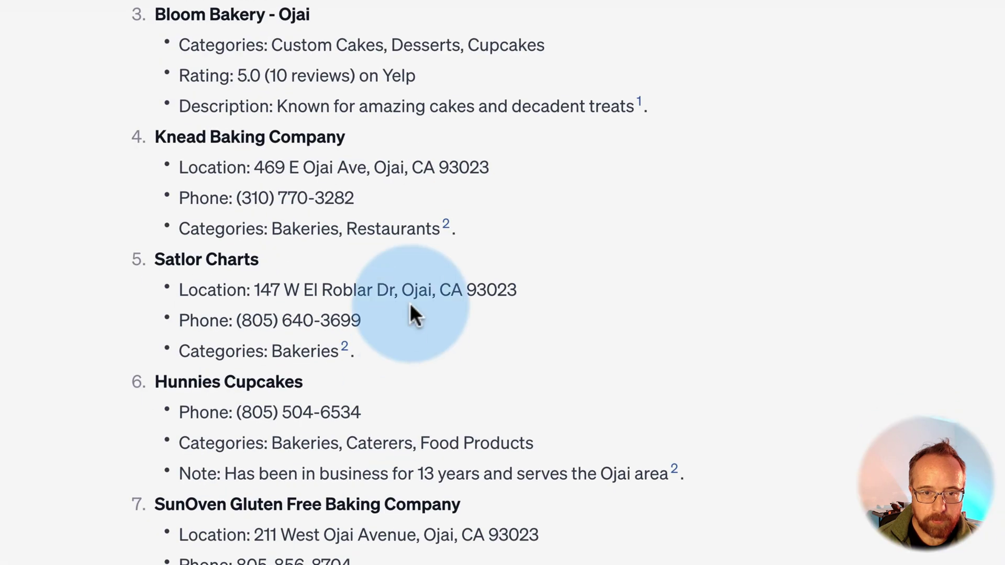
scroll(410, 308, "up", 10)
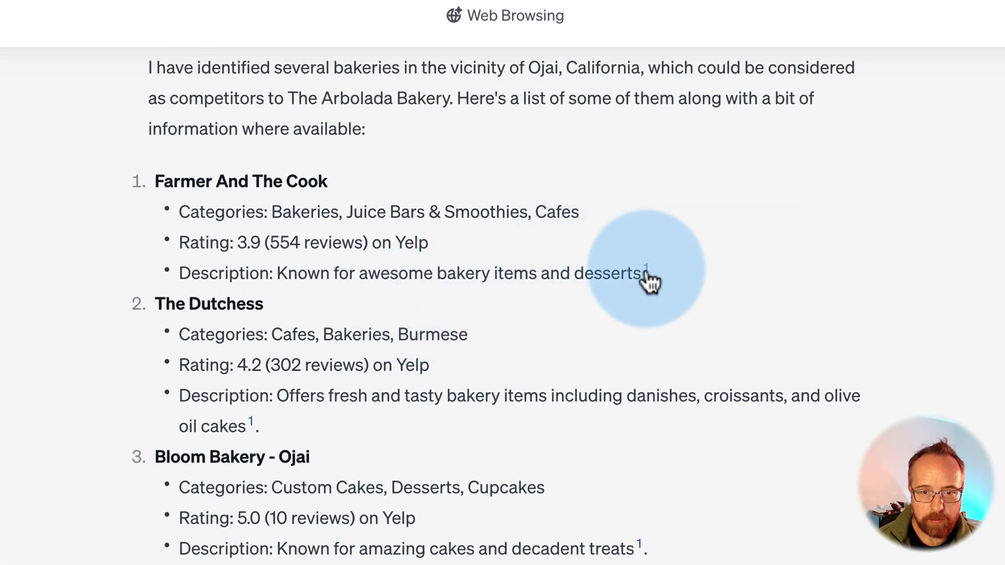
mouse_move(649, 276)
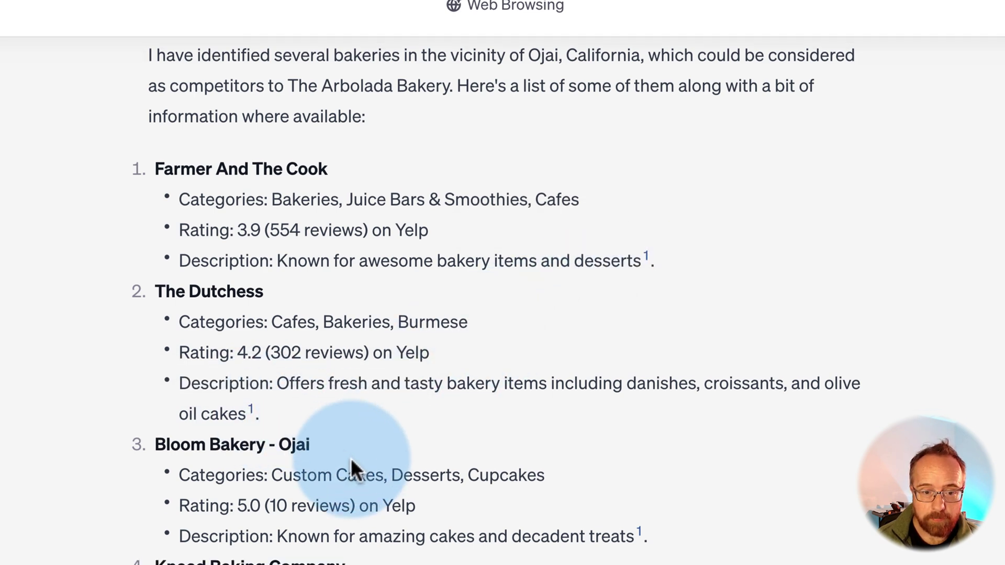
mouse_move(639, 532)
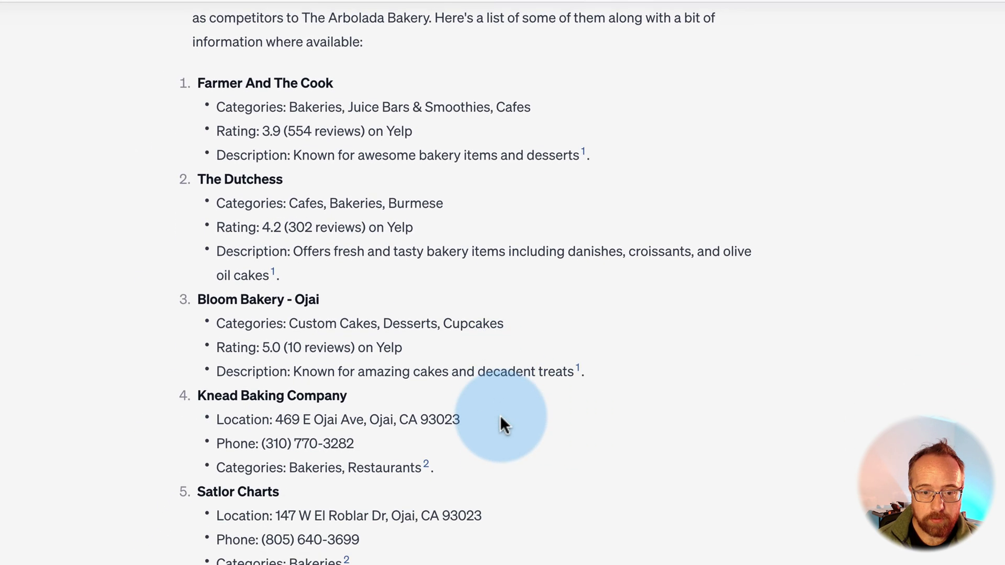
mouse_move(426, 392)
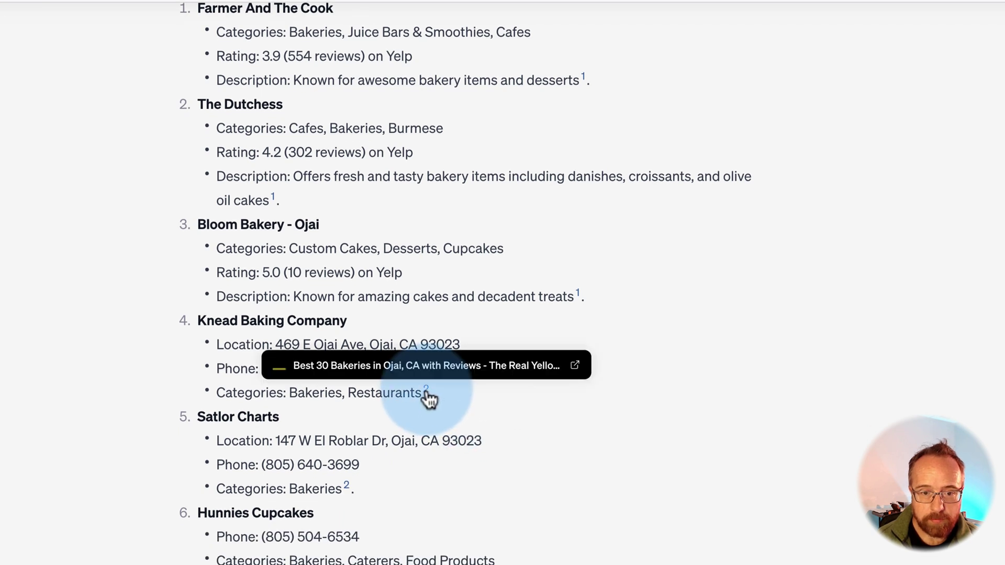
scroll(413, 393, "down", 3)
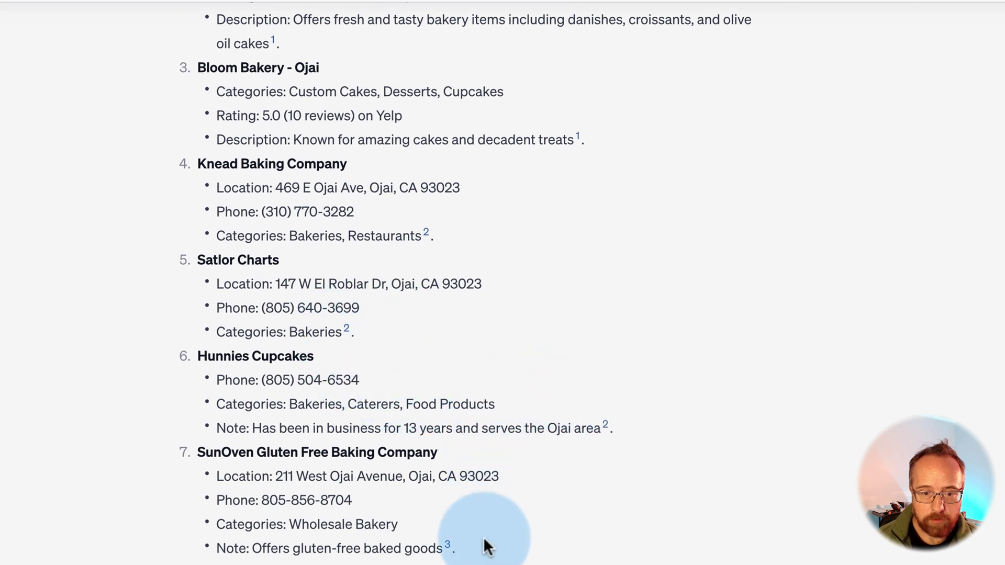
mouse_move(447, 548)
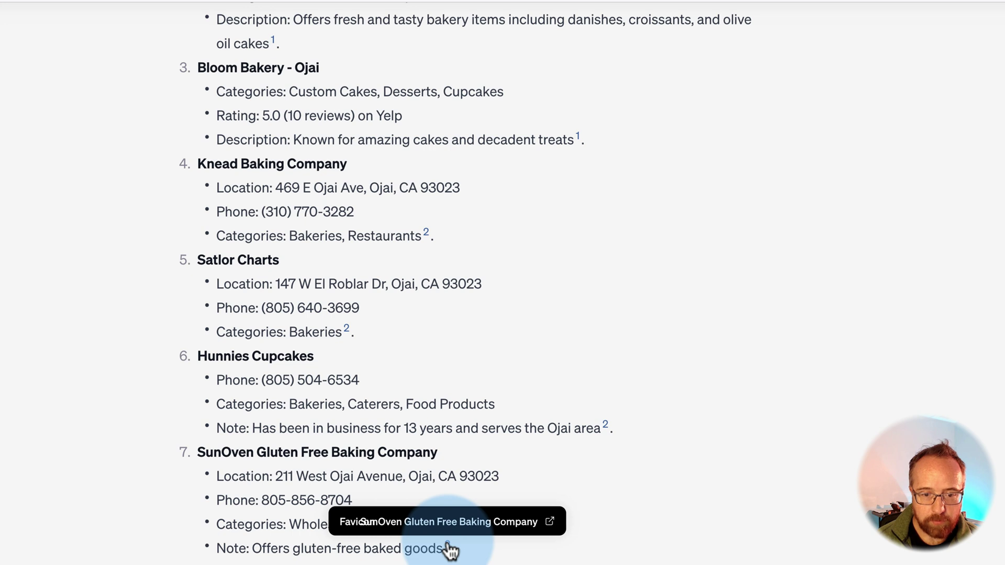
double_click(215, 454)
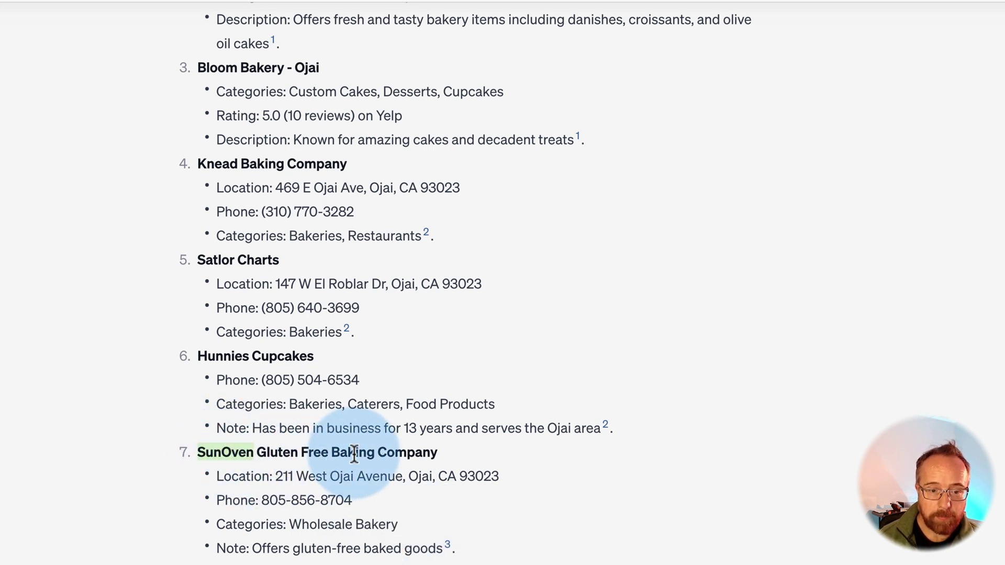
scroll(350, 501, "up", 8)
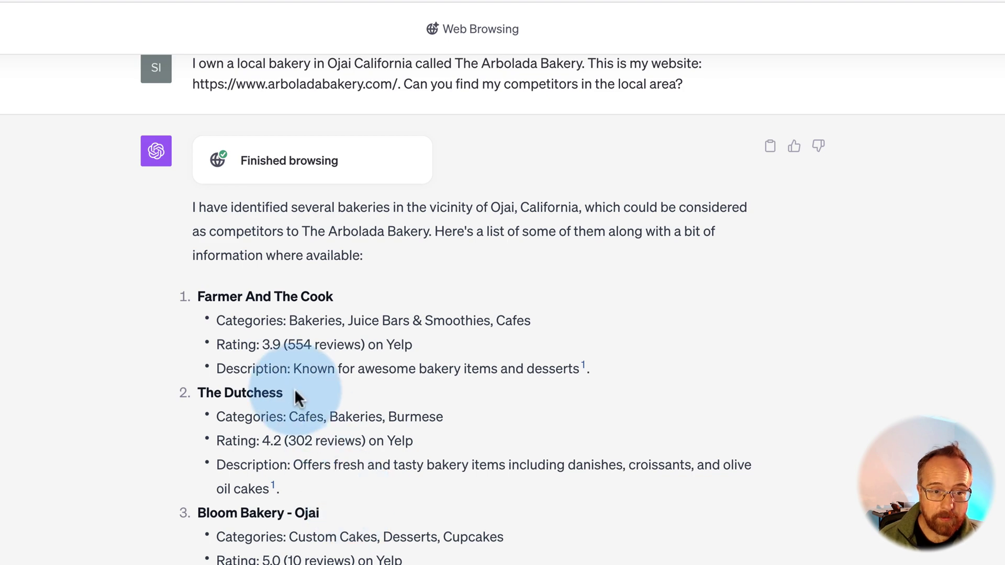
Ask "Can you find the Farmer And The Cook bakery's social media profiles?" and stop the answer while it is being generated.
left_click_drag(333, 297, 208, 303)
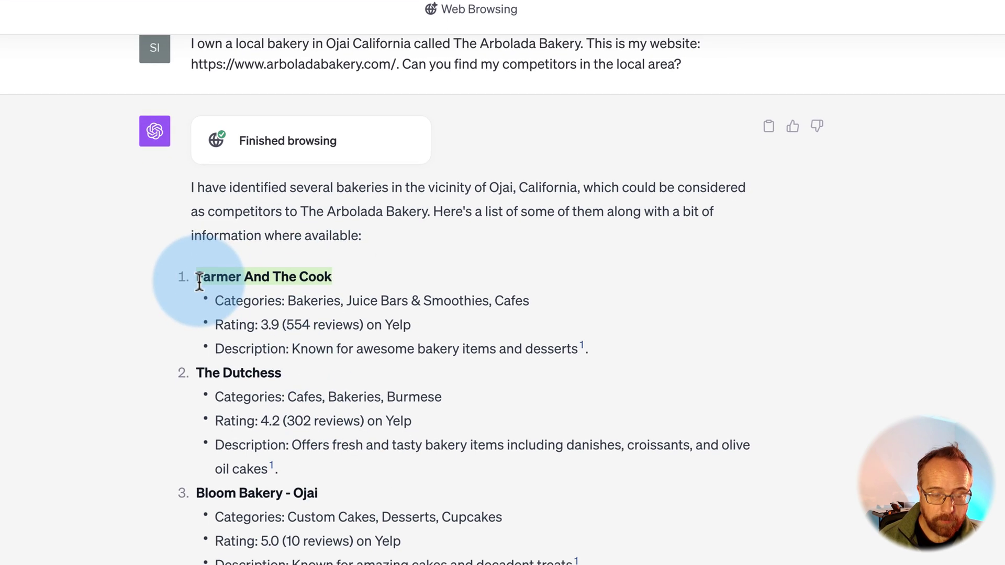
left_click(246, 539)
type("Can you find the Farmer And The Cook bakery's social media profiles?")
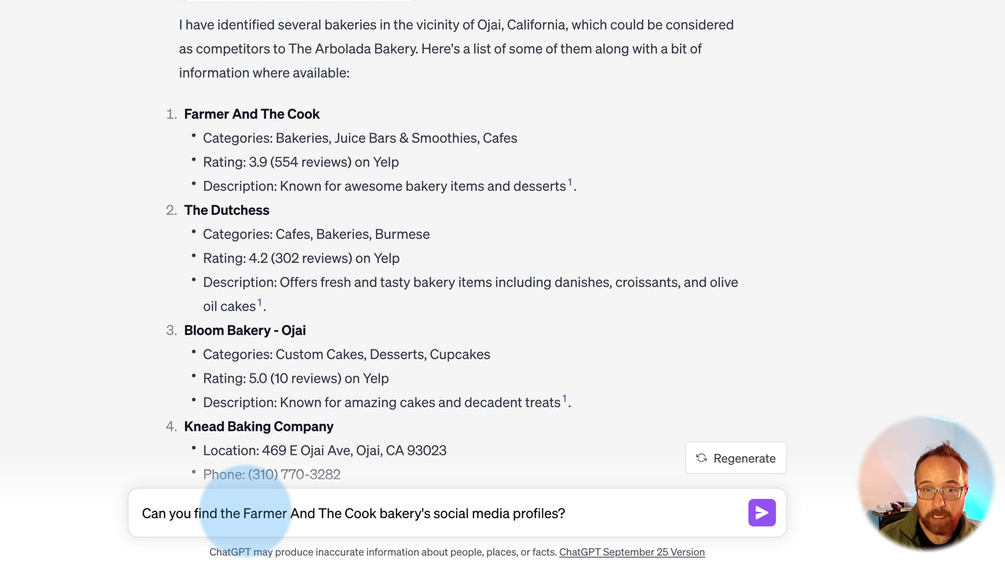
key("Return")
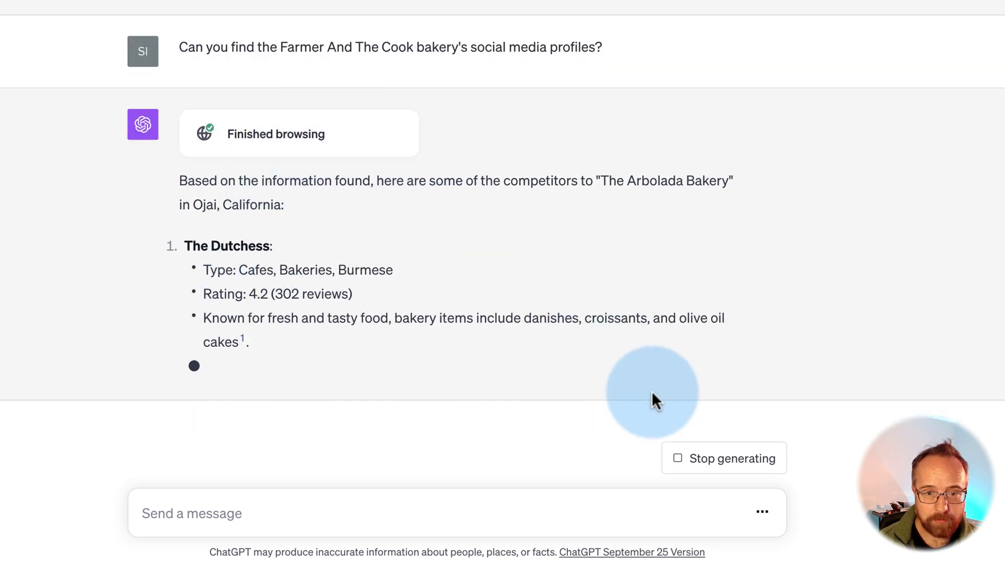
left_click(731, 461)
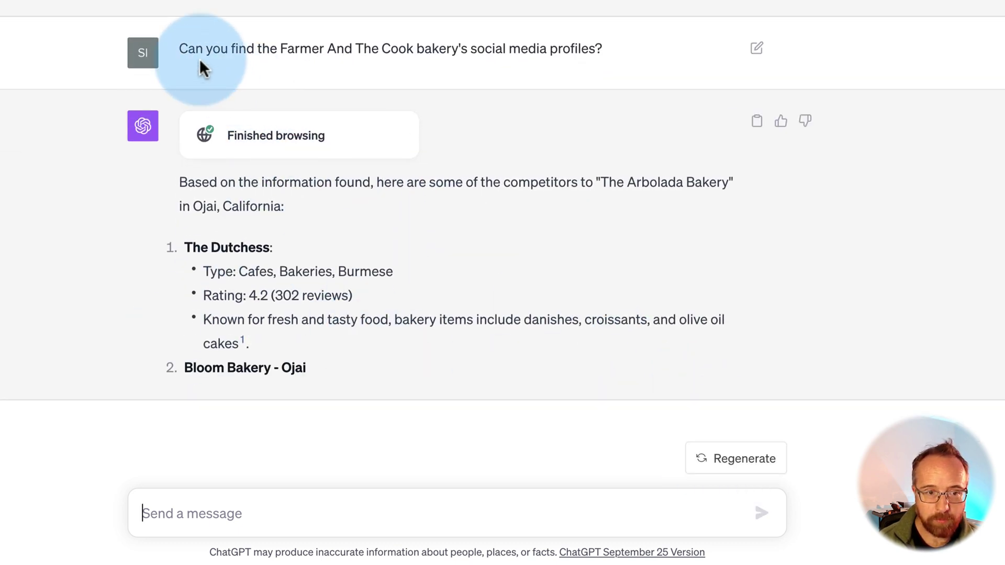
Resend the social profiles question with "Farmer And The Cook" in quotation marks and SOCIAL MEDIA in capitals.
type("Can you find the Farmer And The Cook bakery's social media profiles?")
left_click_drag(433, 513, 510, 513)
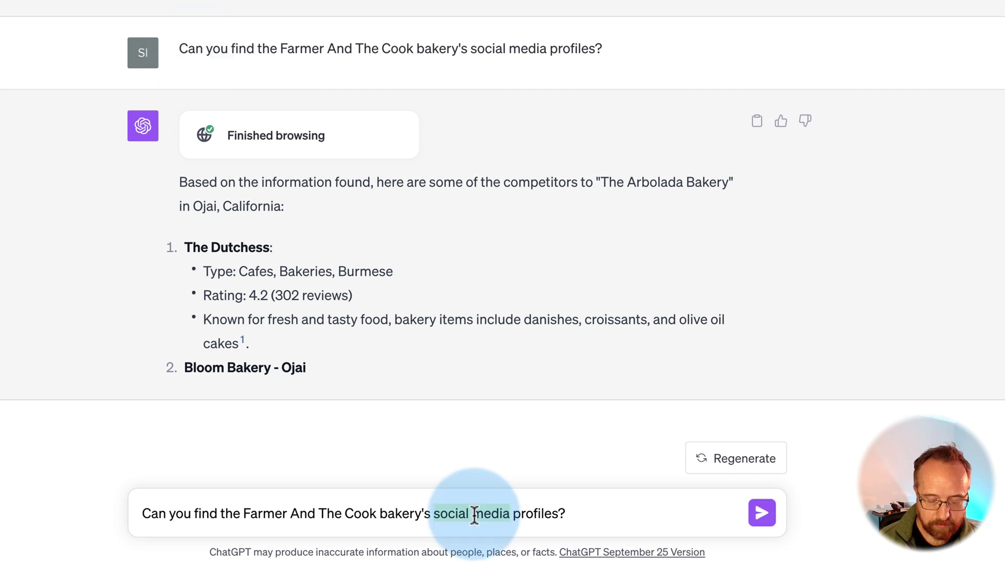
type("SOCIAL ")
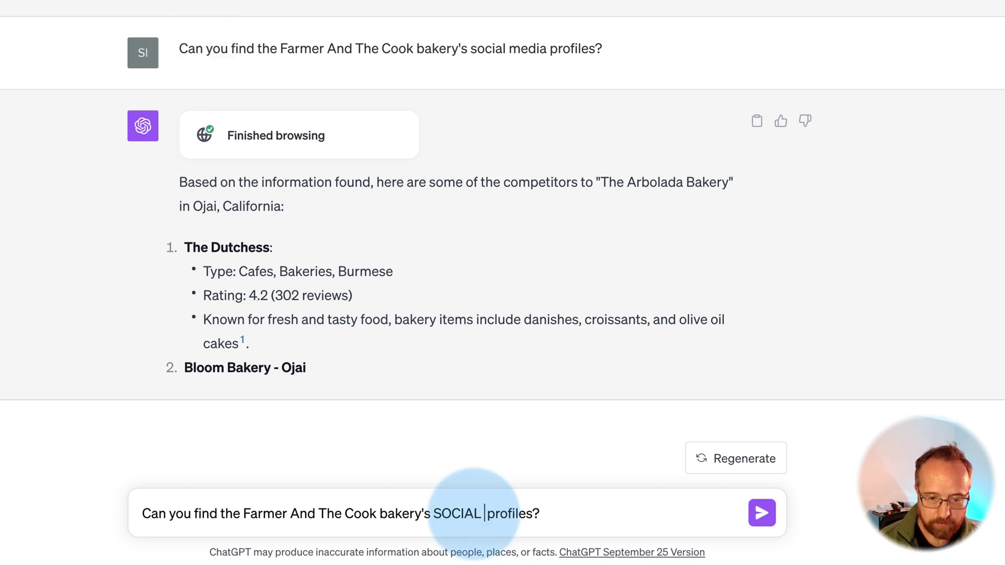
type("MEDIA")
key("Return")
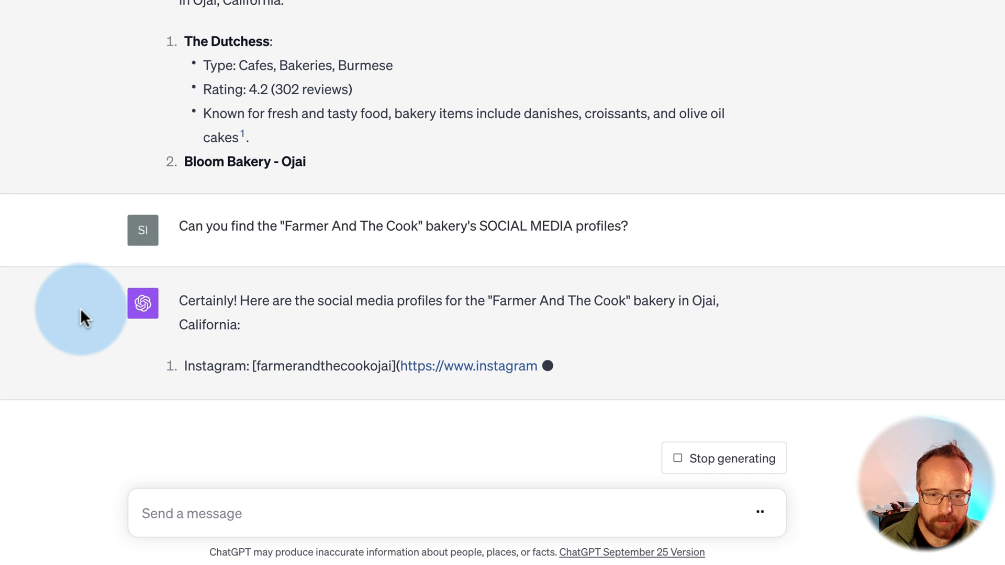
Ask "That's great do, they have any other social media profiles?", stop the answer midway, and review the LinkedIn entry in the previous reply.
type("That's great do, they have any other social media profiles")
type("?")
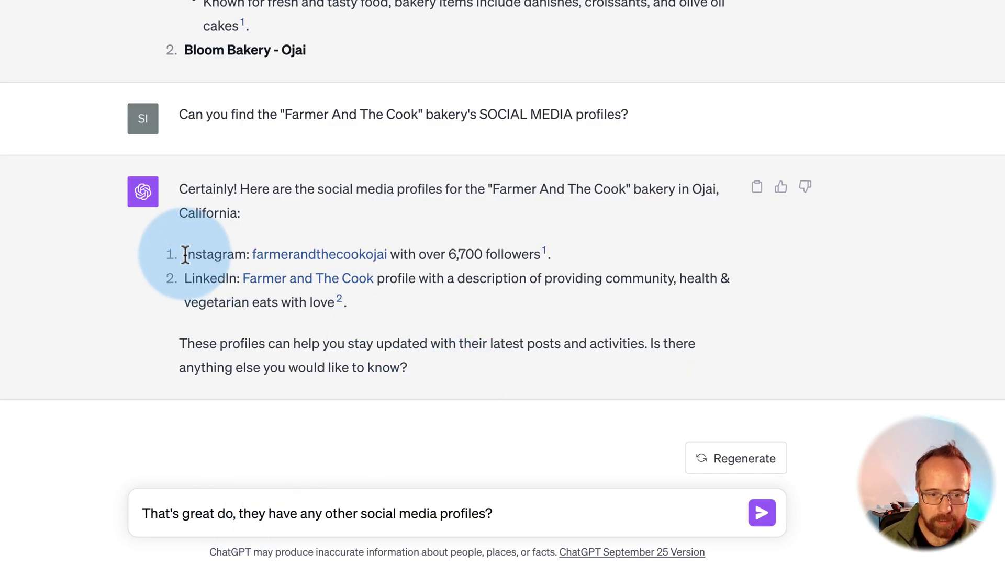
left_click(763, 518)
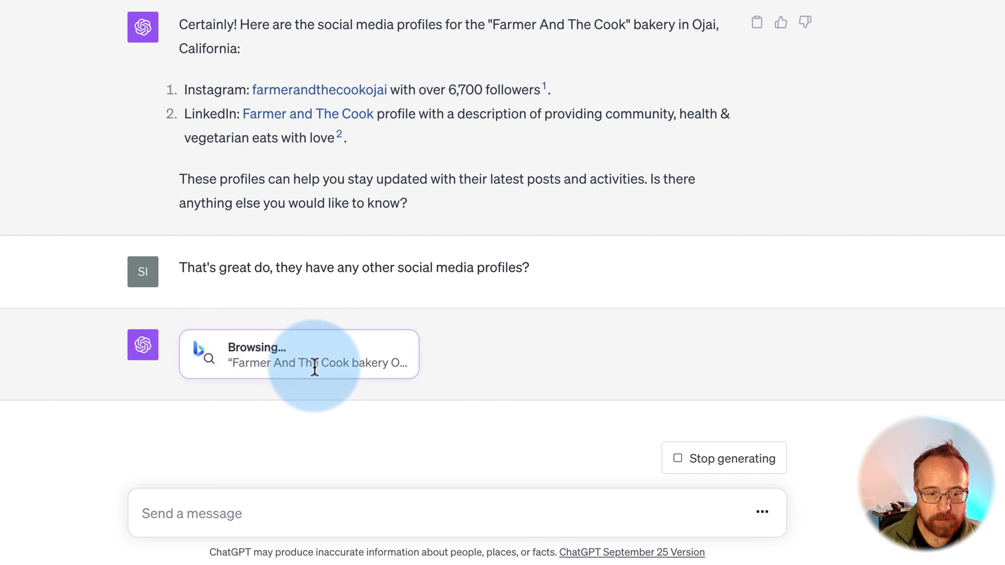
left_click_drag(236, 362, 399, 363)
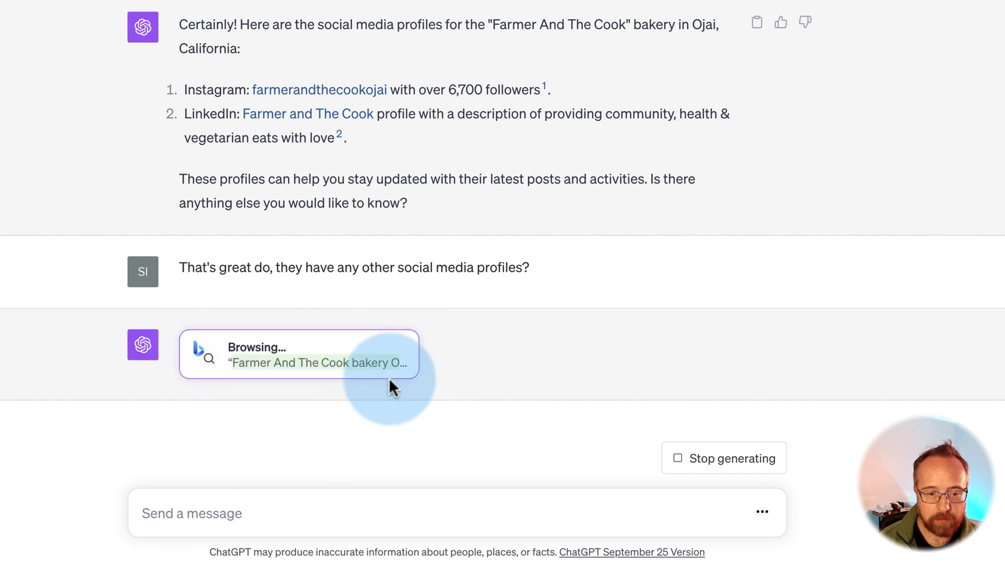
left_click(388, 378)
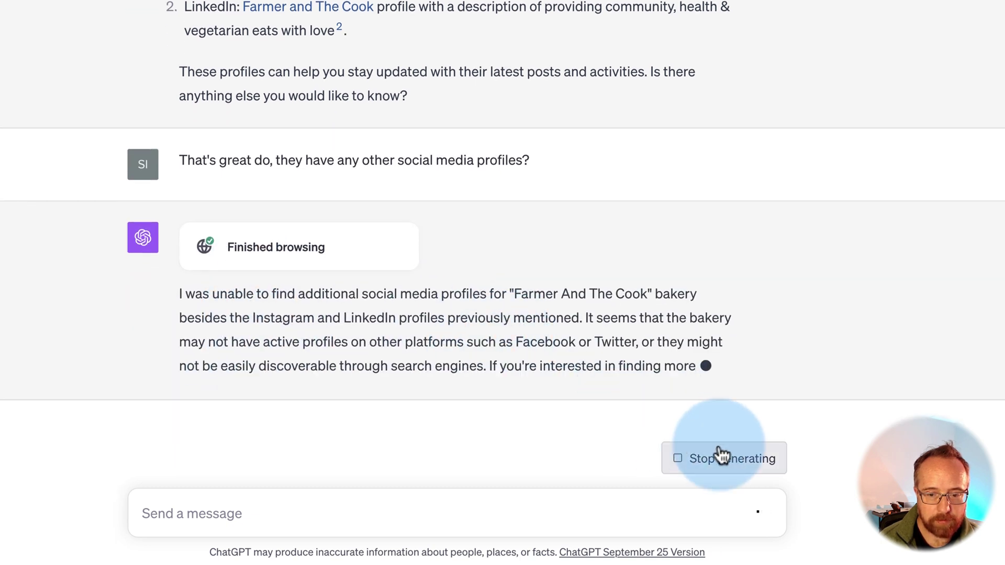
left_click(717, 459)
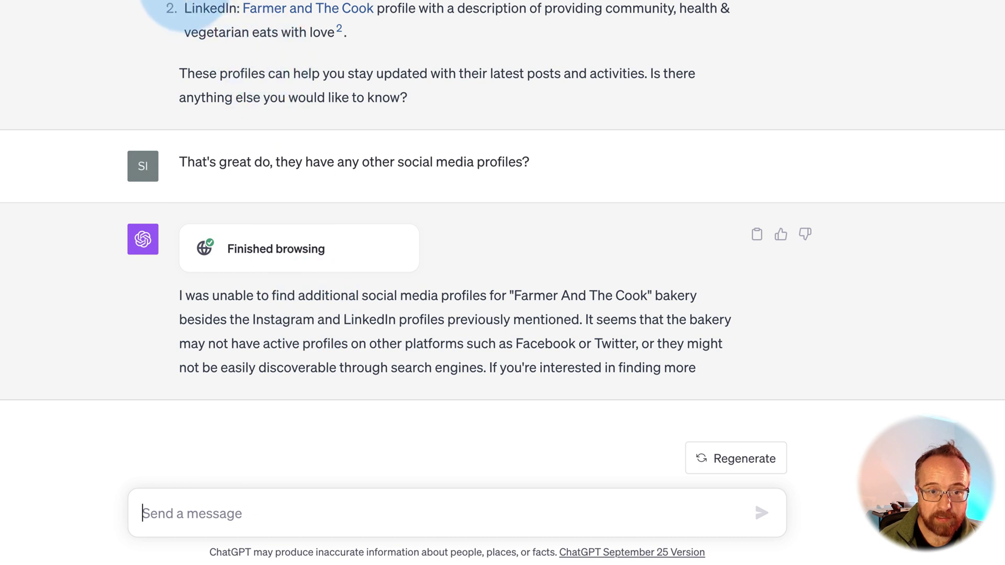
left_click_drag(184, 8, 426, 8)
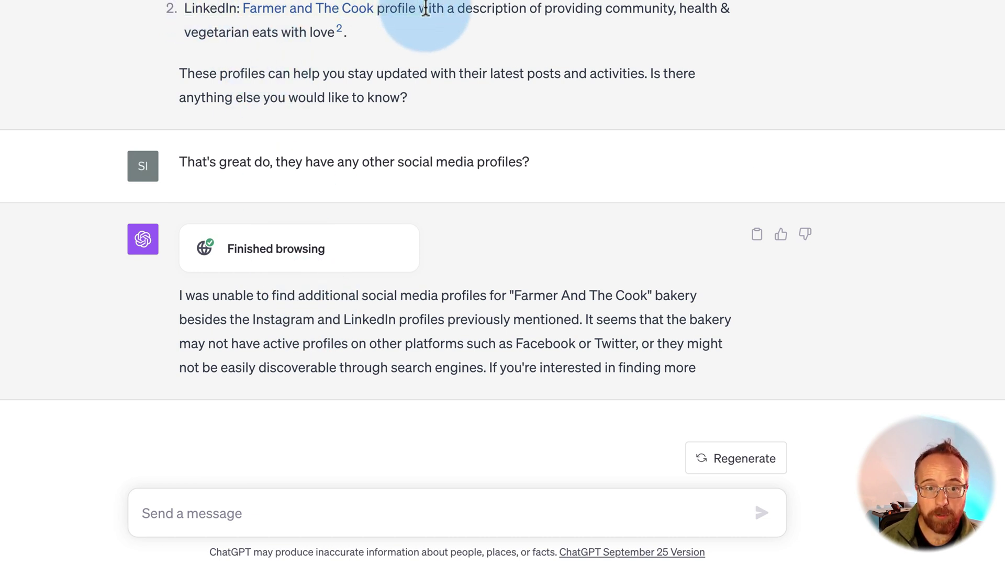
Ask "Can you go to the "Farmer And The Cook" bakery's LinkedIn profile and summarize the last three posts they made?".
left_click(239, 503)
type("Can you go to the \"Farmer And The Cook\" LinkedIn profile and summarize the last three posts they made?")
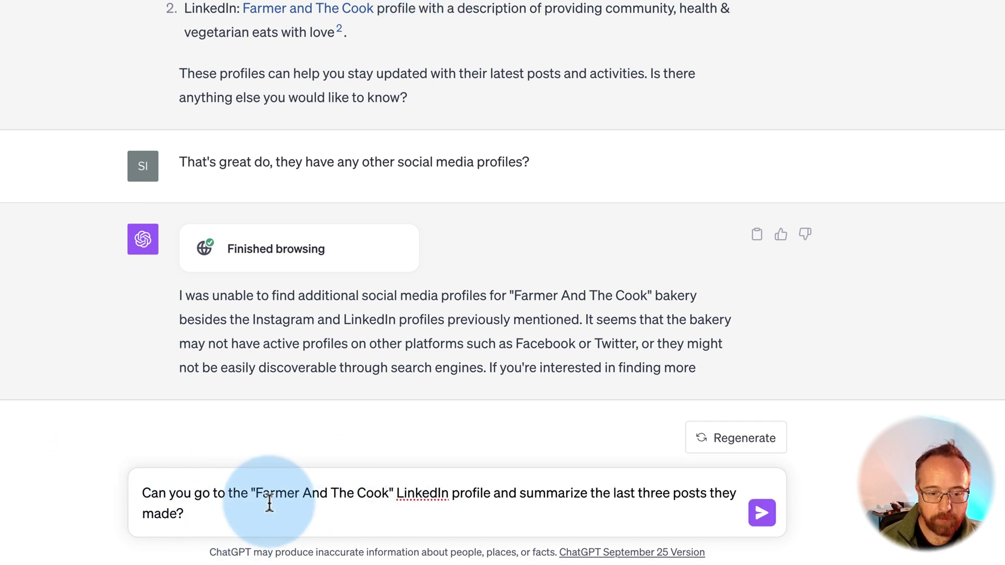
left_click(395, 502)
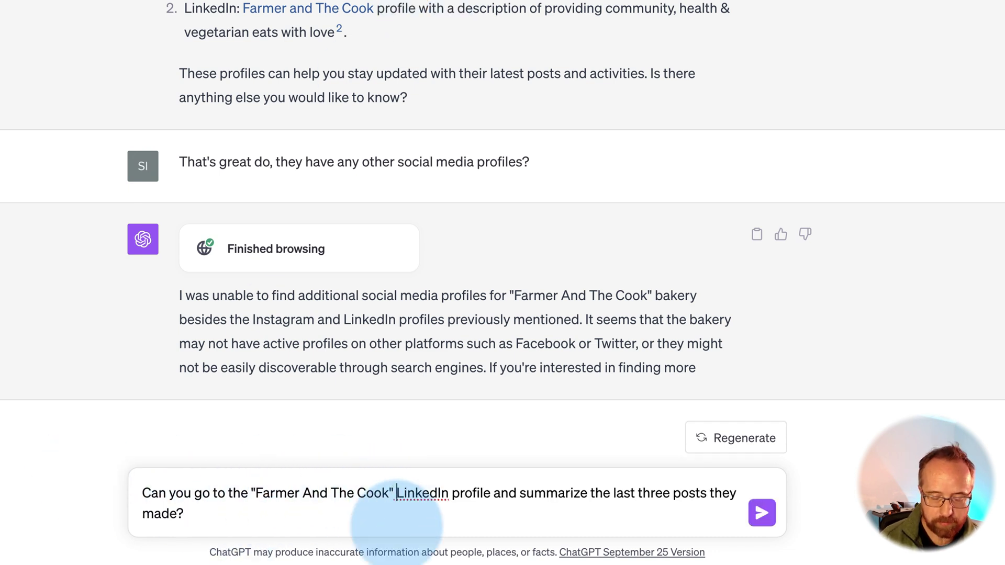
type("bakery's")
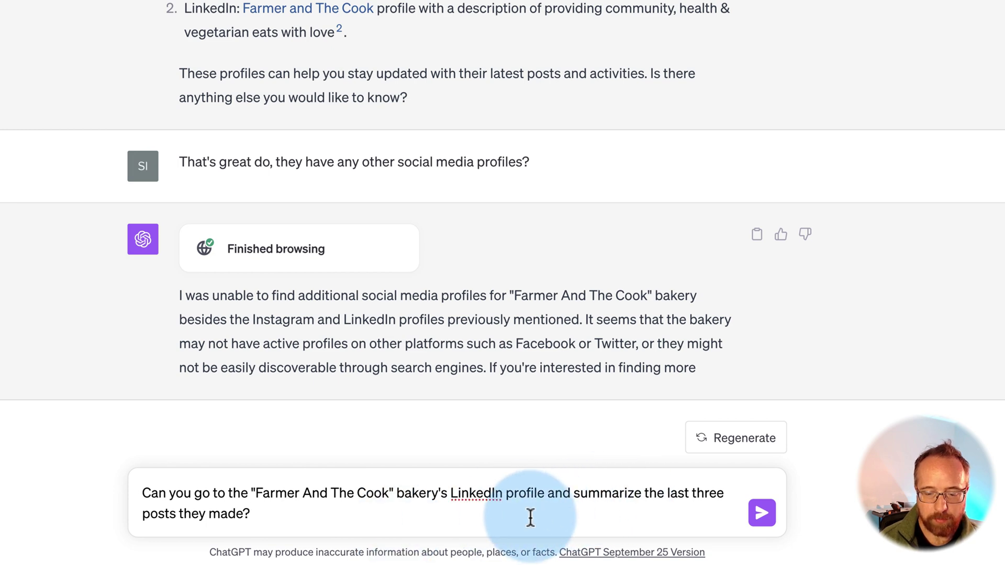
left_click(762, 513)
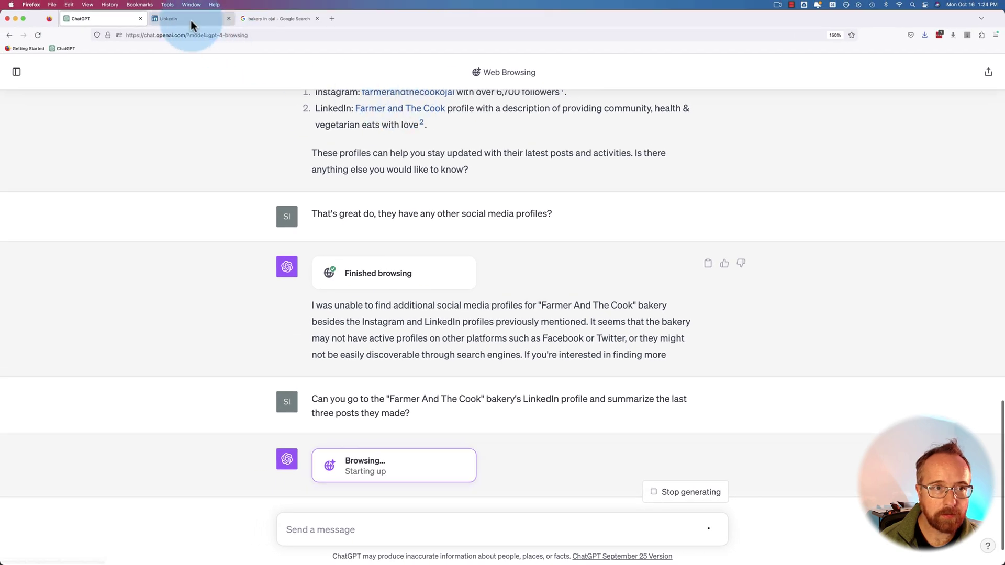
Close the LinkedIn page and look over the posts on the farmerandthecookojai Instagram profile.
left_click(190, 20)
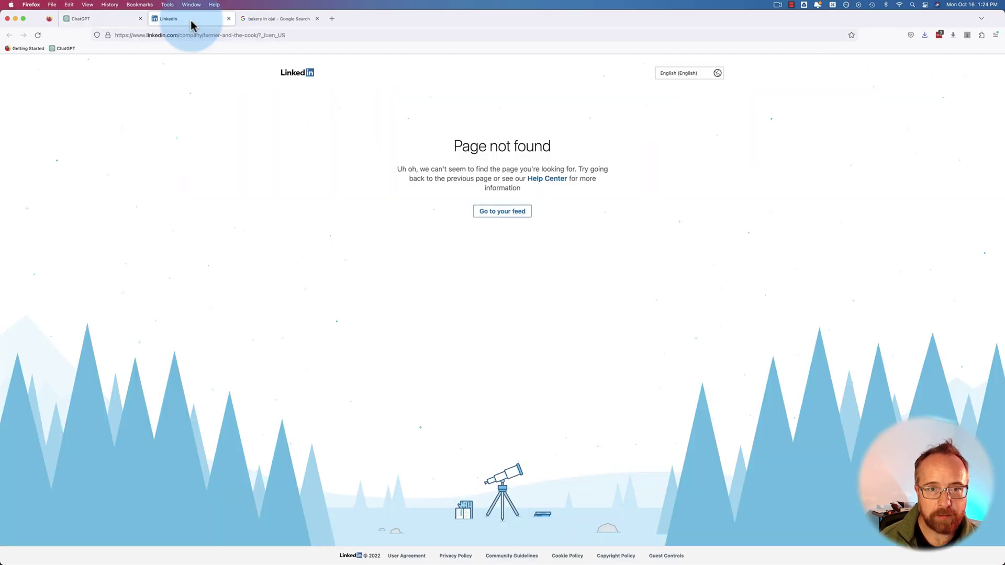
left_click(228, 19)
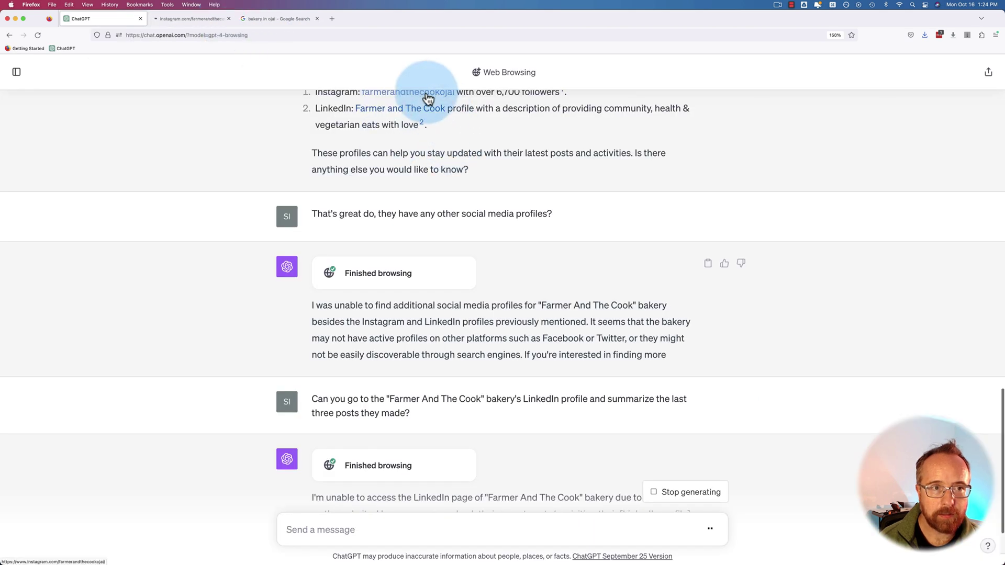
left_click(206, 19)
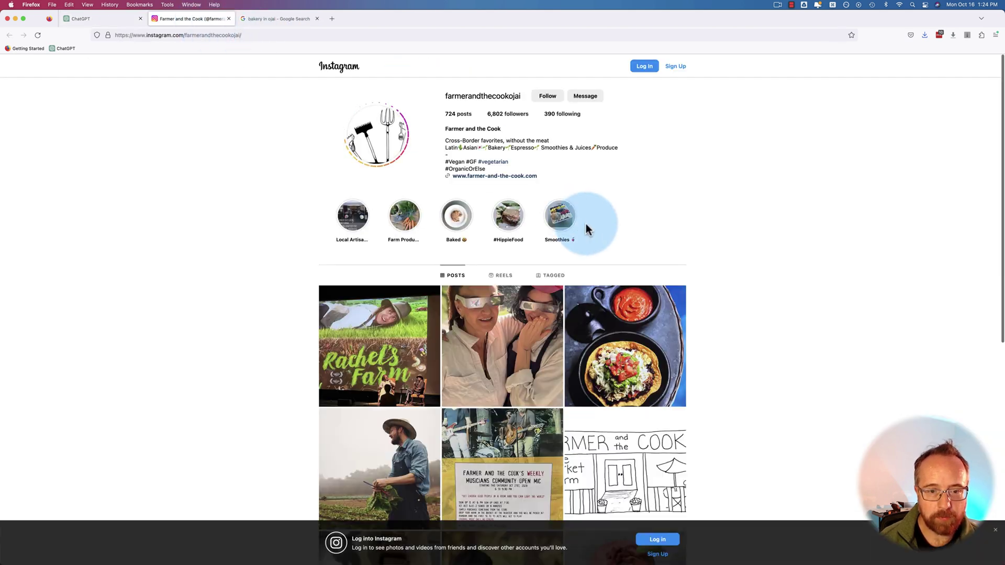
scroll(291, 221, "down", 1)
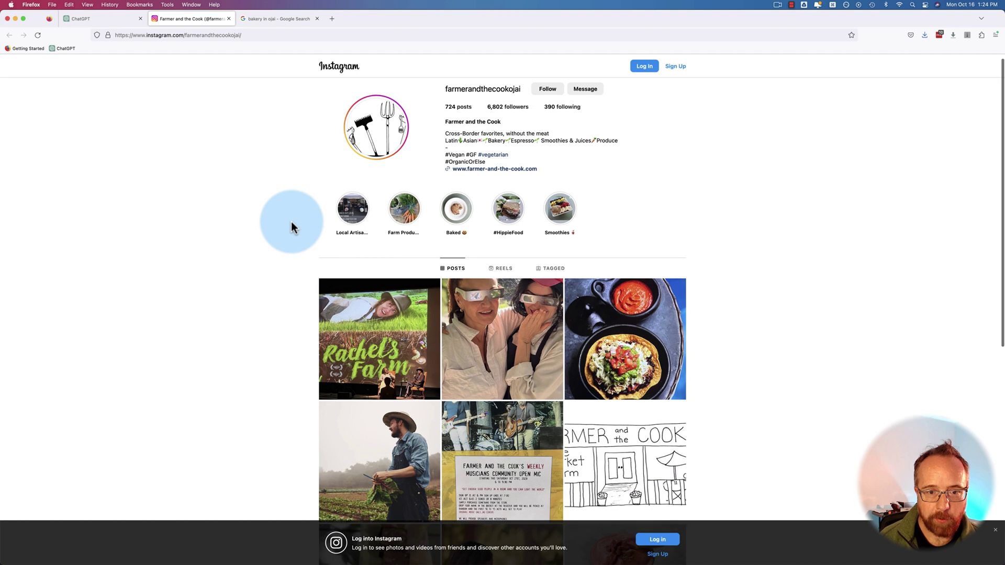
scroll(291, 222, "down", 2)
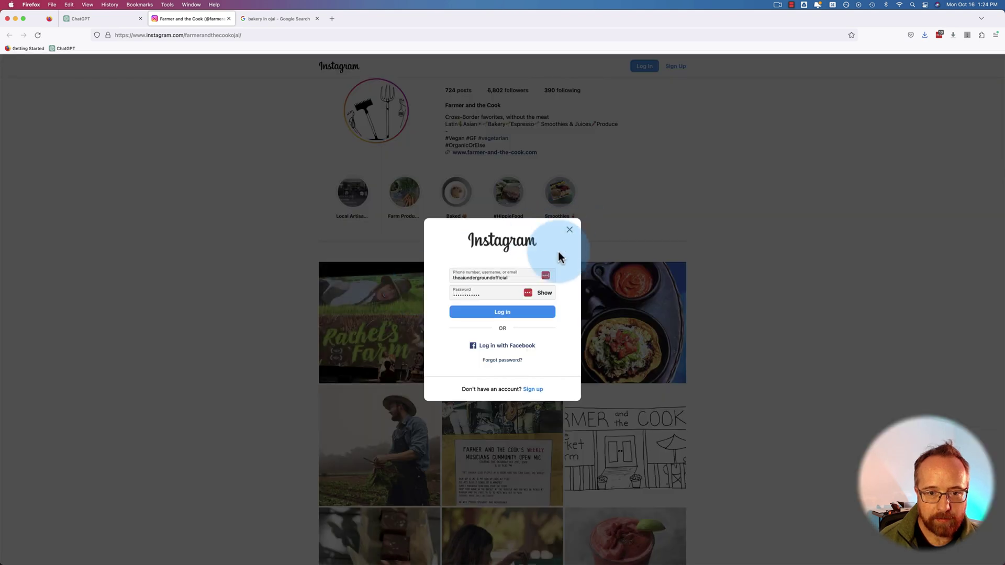
left_click(558, 253)
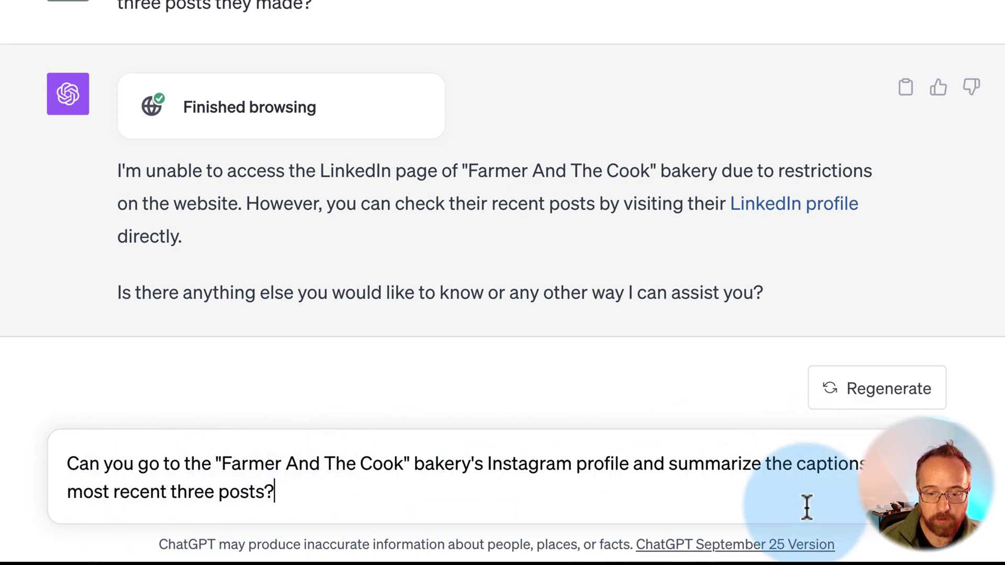
Ask for a summary of the captions of the three most recent posts on the "Farmer And The Cook" bakery's Instagram profile, and stop the answer midway.
left_click(926, 504)
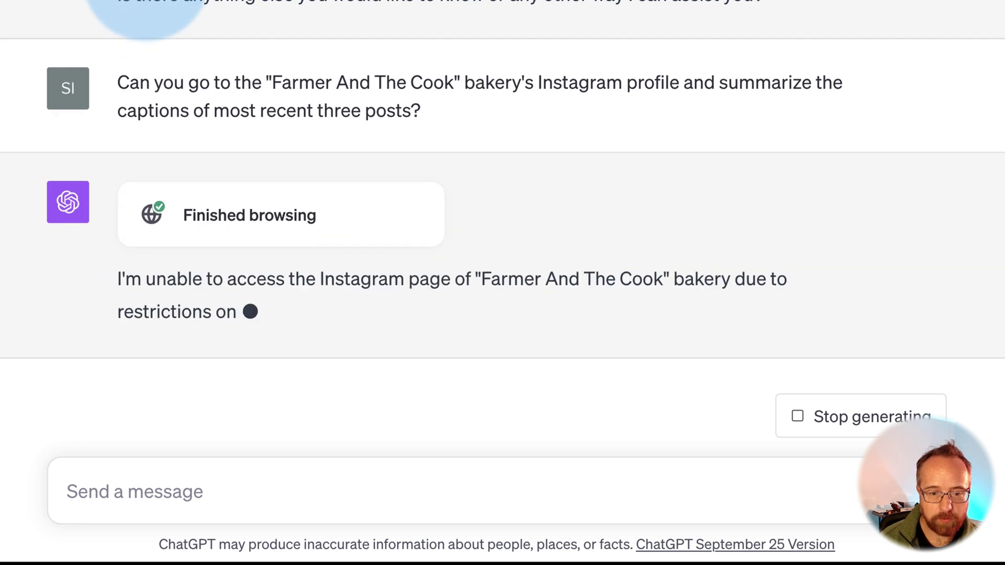
left_click(819, 432)
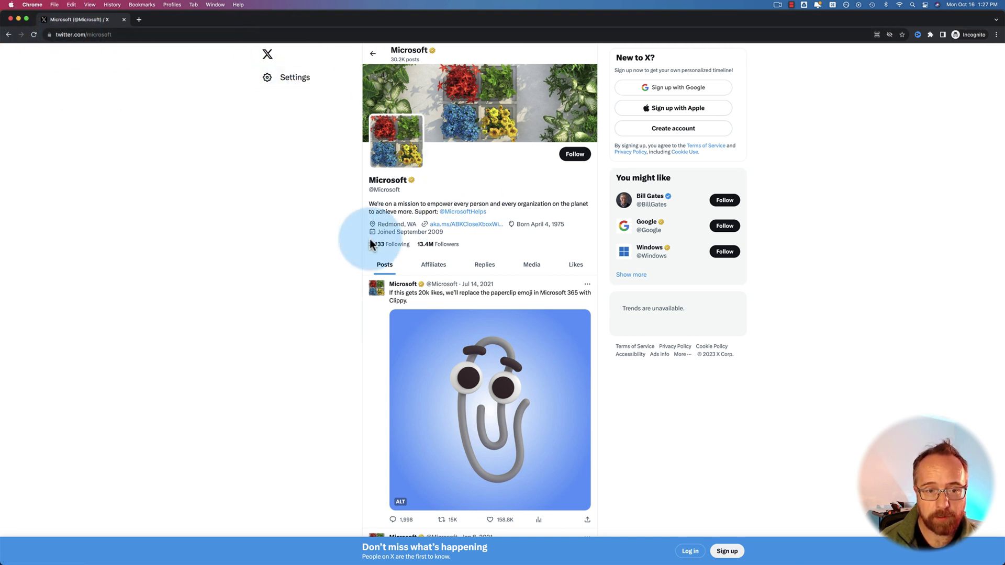
In Chrome, look through Microsoft's twitter.com profile, read the Clippy paperclip emoji post, and return to the profile.
scroll(371, 244, "down", 2)
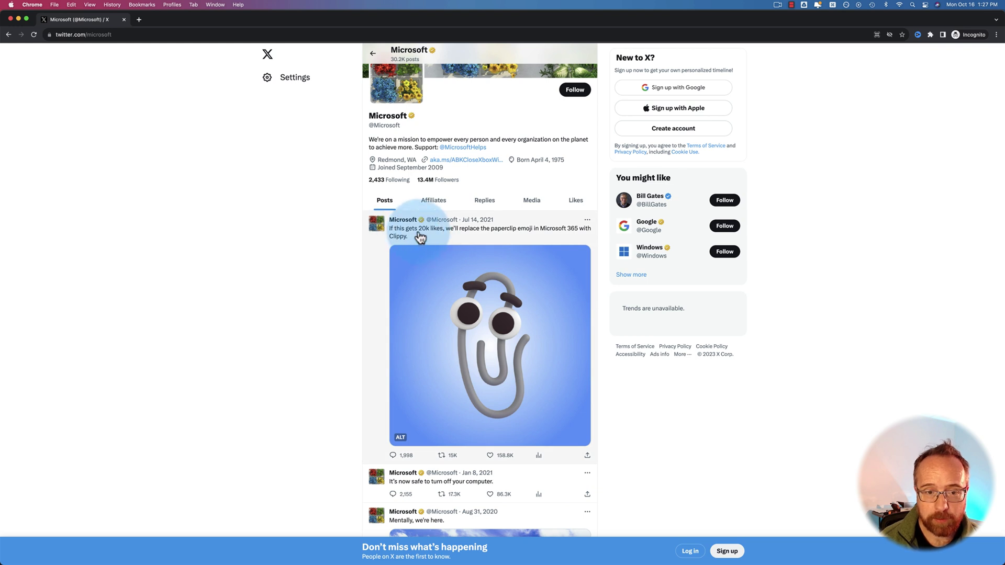
left_click(401, 238)
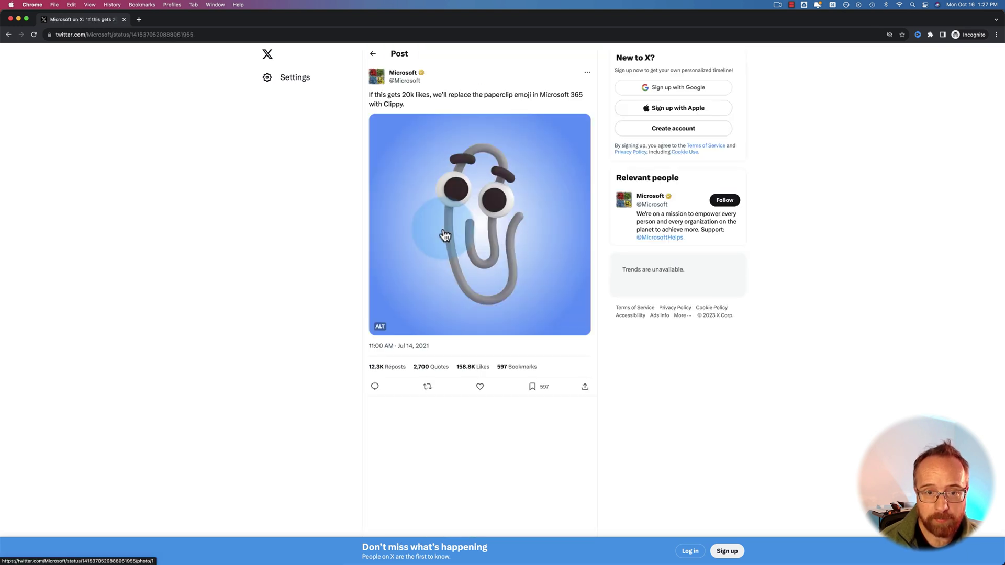
left_click_drag(371, 94, 361, 92)
left_click(361, 92)
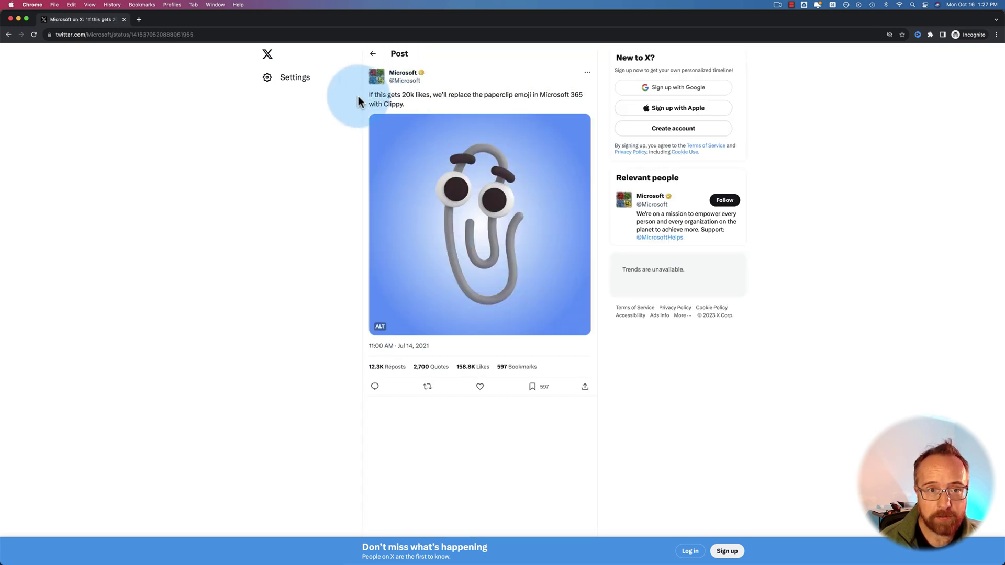
left_click(373, 54)
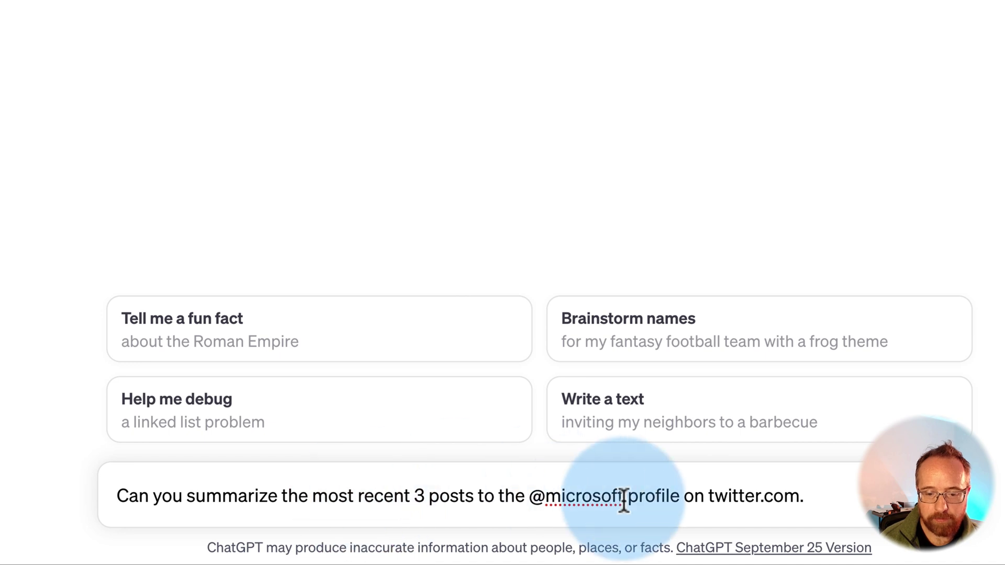
left_click_drag(712, 504, 785, 505)
left_click_drag(621, 498, 529, 497)
key("Return")
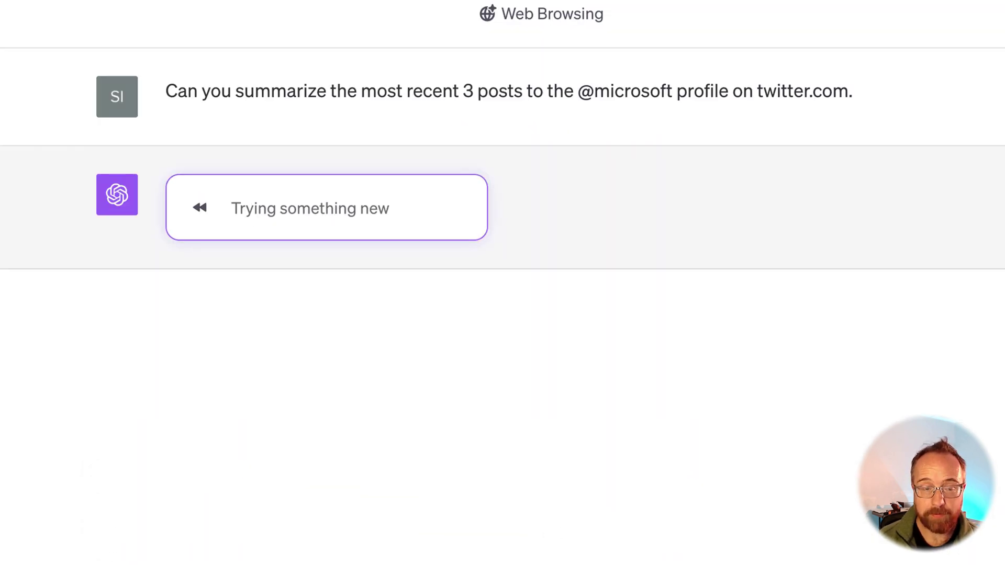
left_click(510, 529)
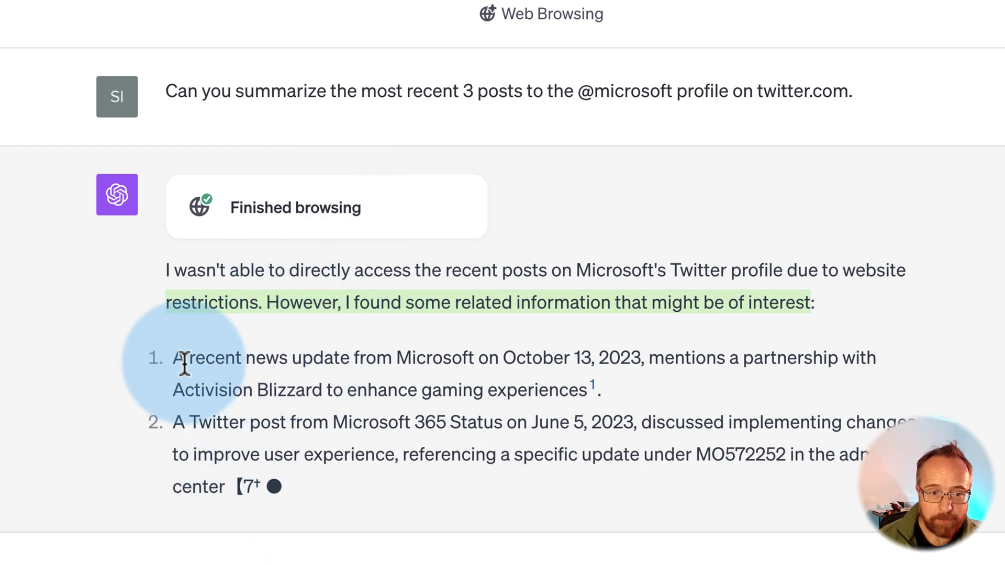
mouse_move(595, 388)
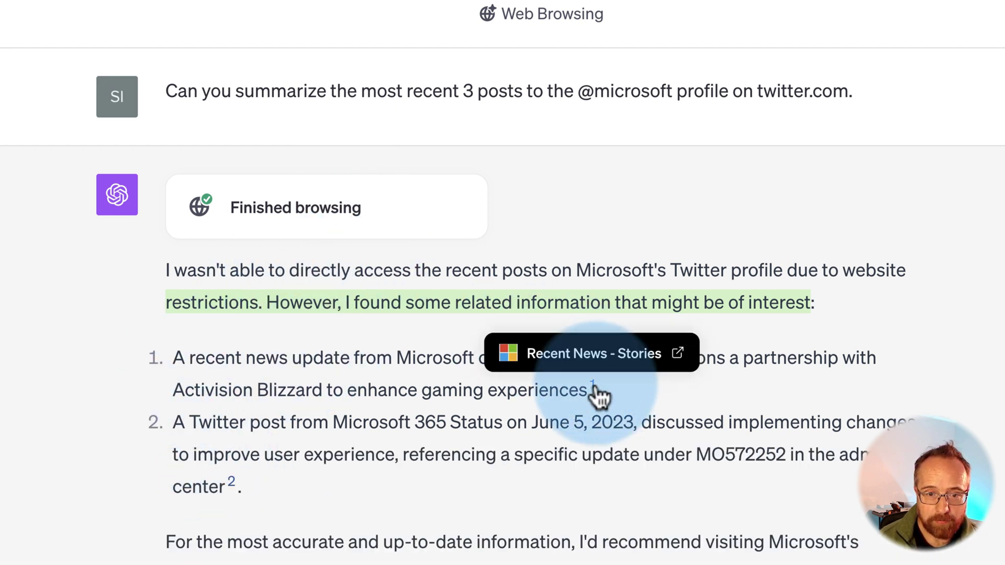
mouse_move(233, 487)
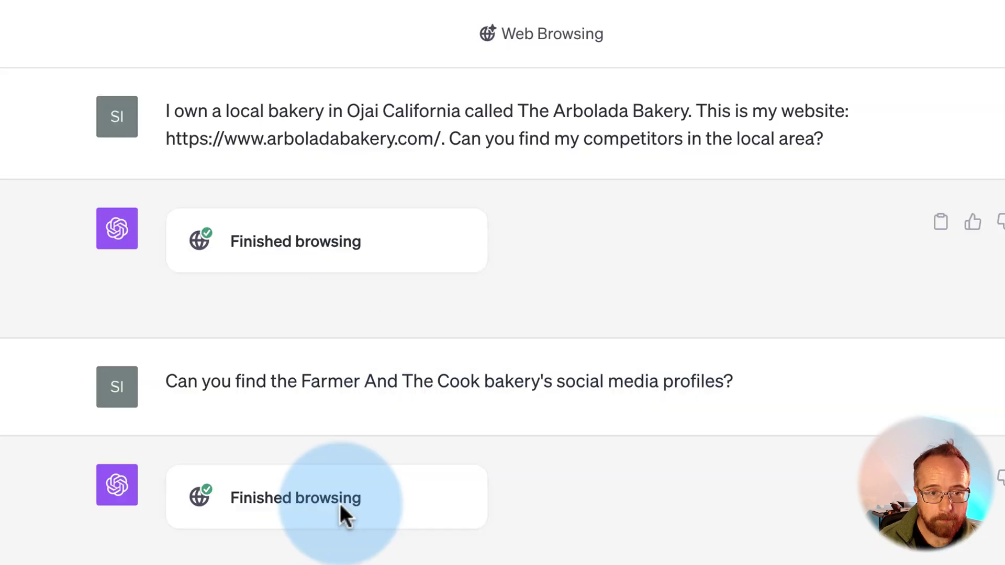
Review the earlier bakery conversation, from the competitor question through the social media profile questions and their replies.
scroll(340, 503, "down", 2)
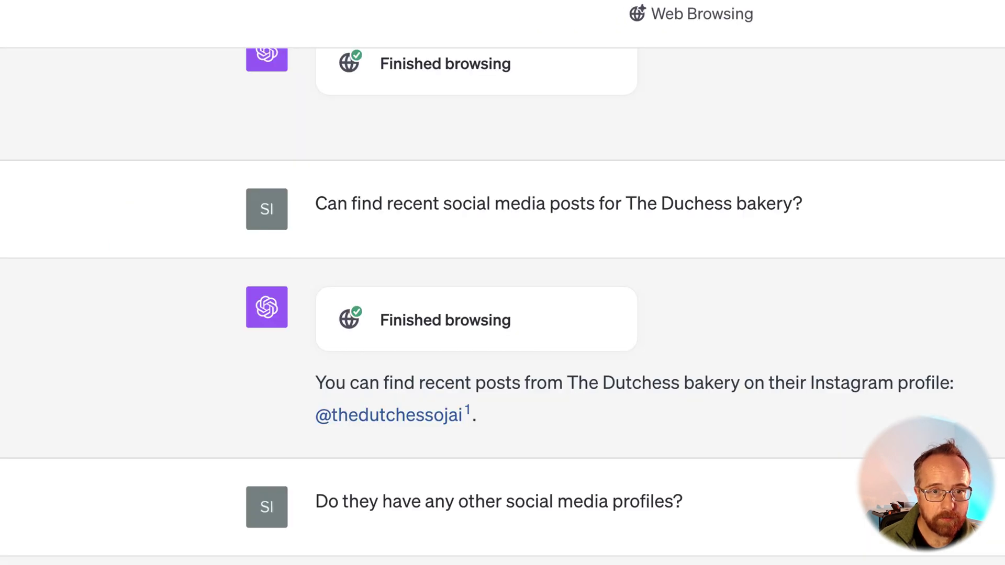
scroll(536, 380, "up", 3)
scroll(536, 380, "down", 2)
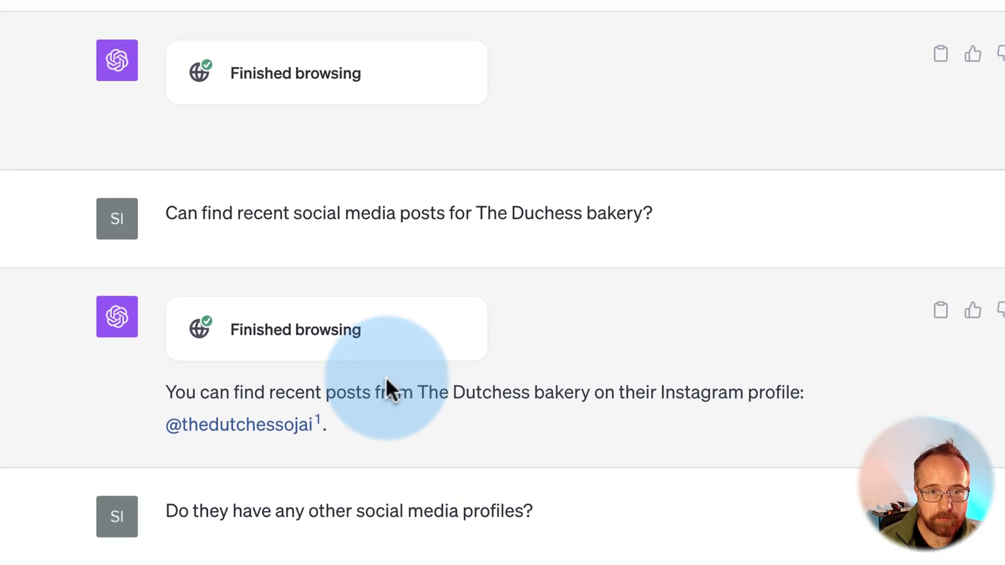
scroll(385, 377, "up", 3)
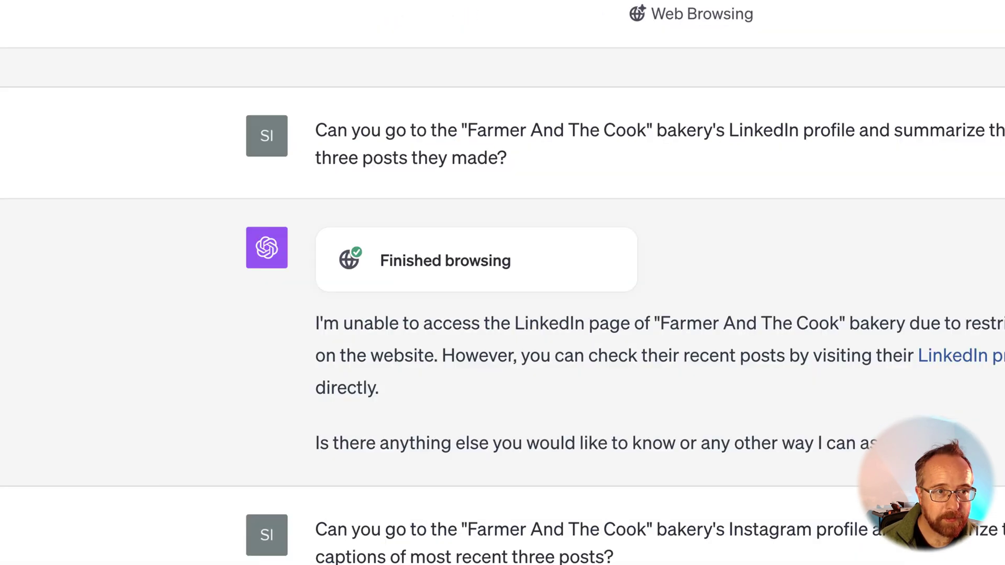
scroll(460, 538, "up", 1)
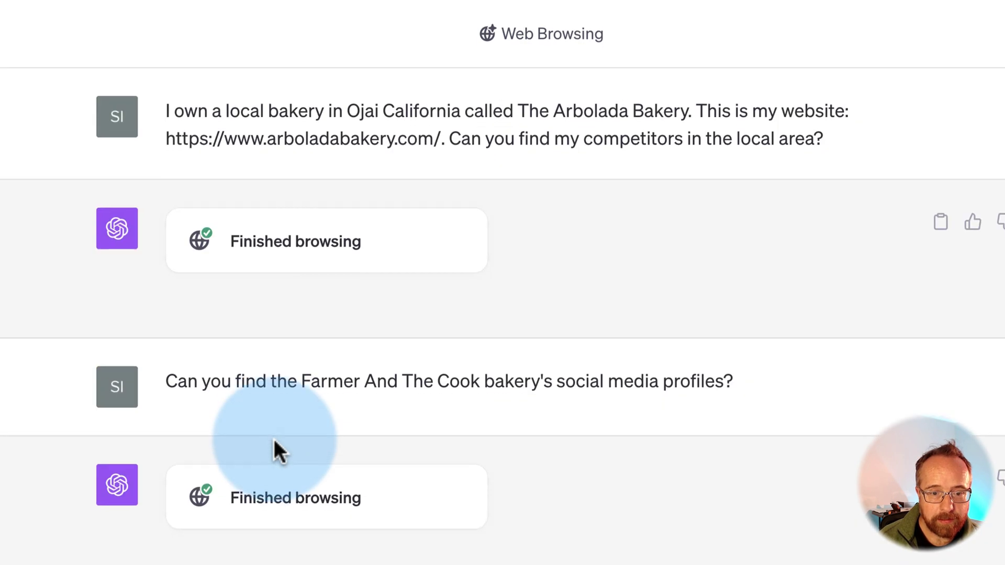
scroll(274, 449, "down", 1)
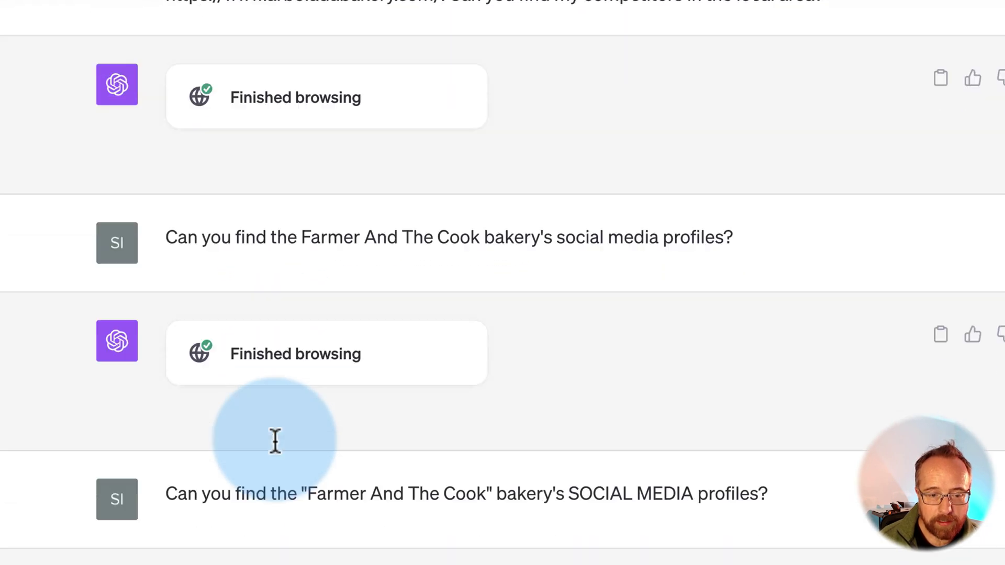
scroll(274, 441, "down", 3)
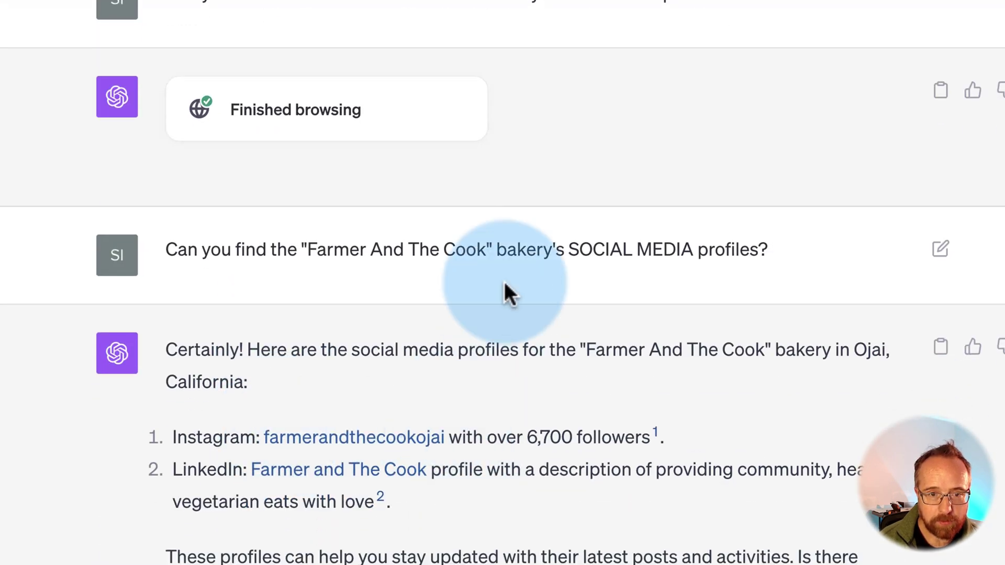
scroll(450, 534, "up", 7)
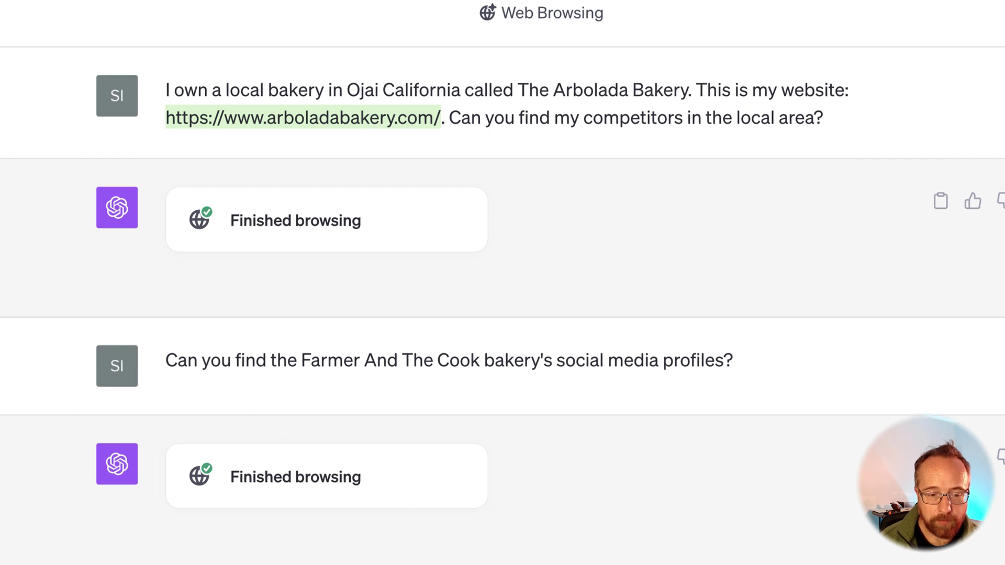
scroll(450, 534, "down", 4)
left_click(338, 564)
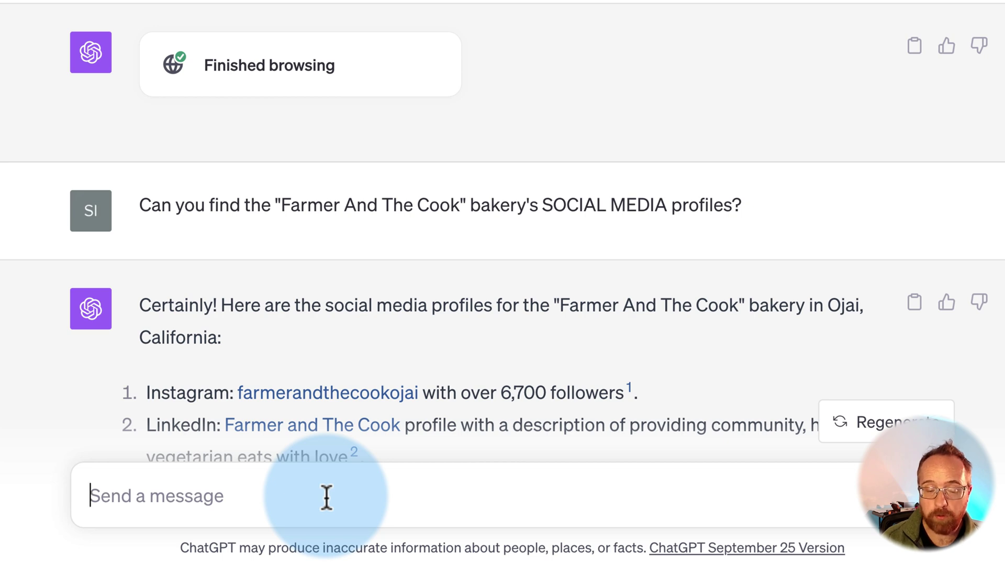
type("Can you go to https://www.arboladabakery.com/ and summarize the homepage content for me? Also, please let me know if there is anything you think a bakery homepage should have that this one doesn't.")
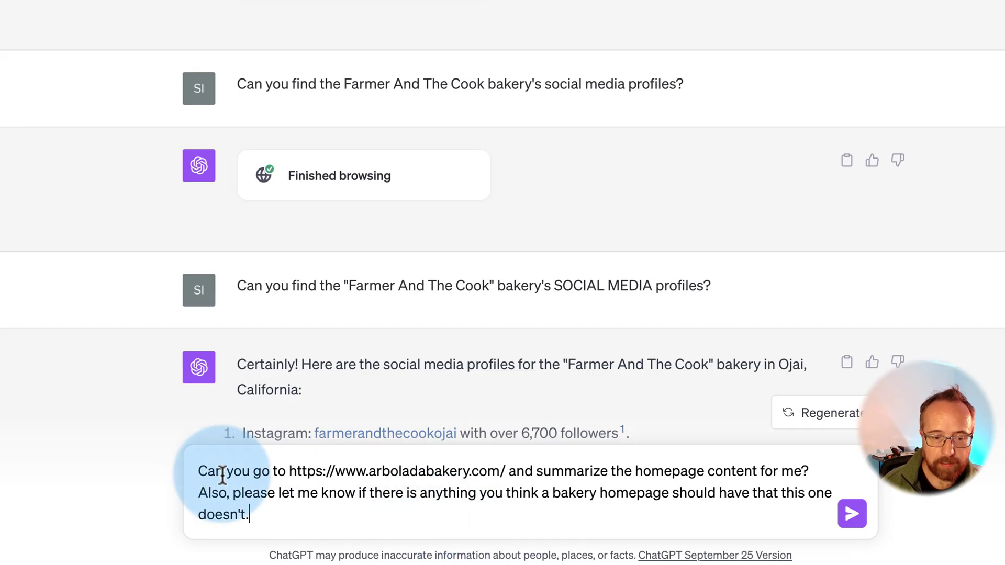
left_click_drag(296, 471, 508, 471)
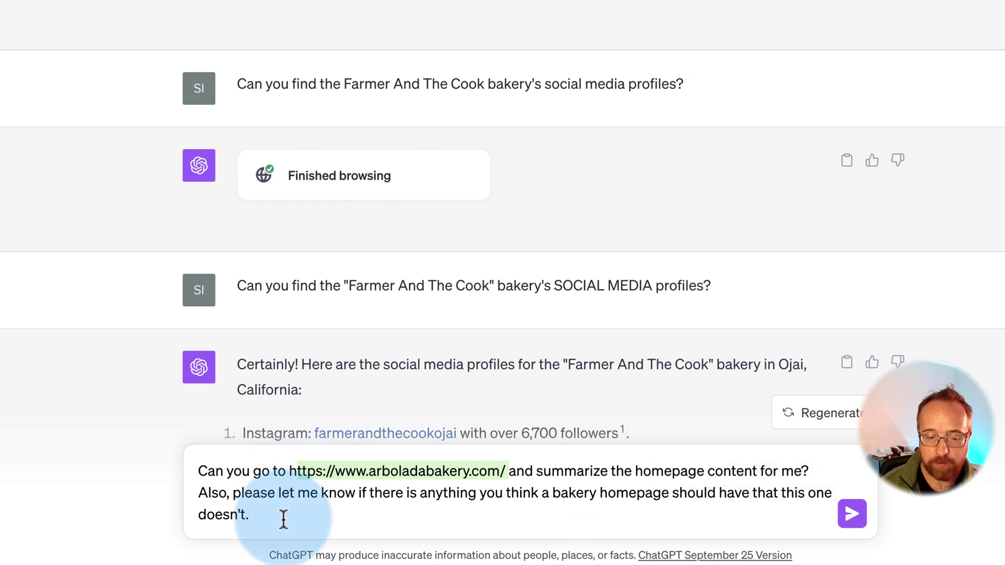
key("Return")
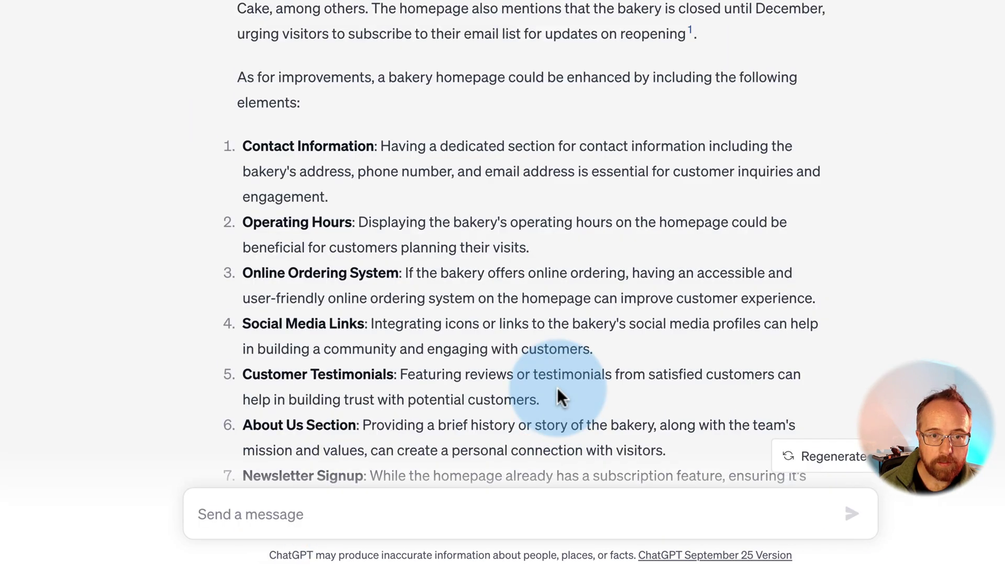
Read the Arbolada Bakery homepage summary, check its source, and go through the list of suggested homepage improvements.
scroll(557, 387, "up", 4)
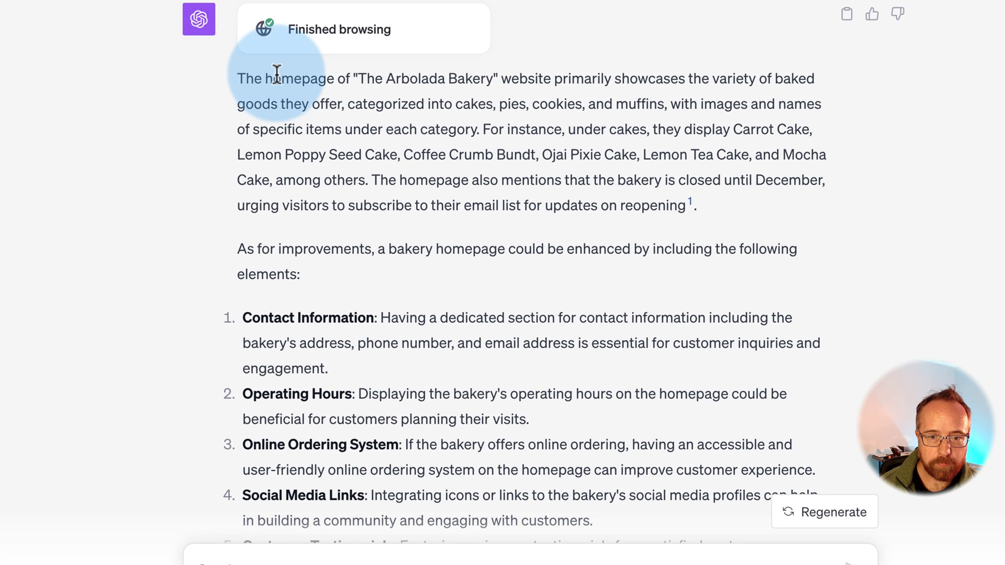
left_click_drag(277, 73, 695, 213)
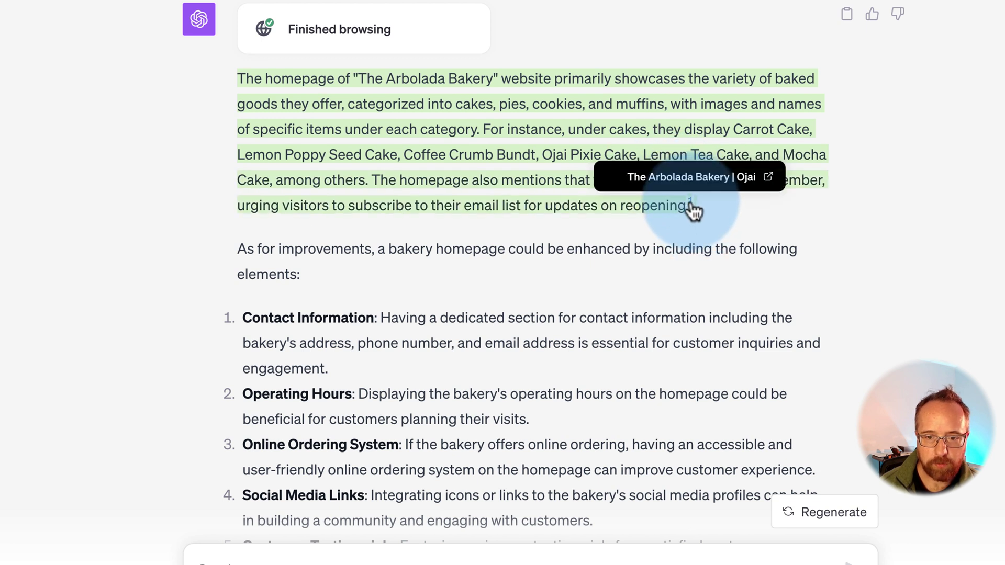
left_click(622, 210)
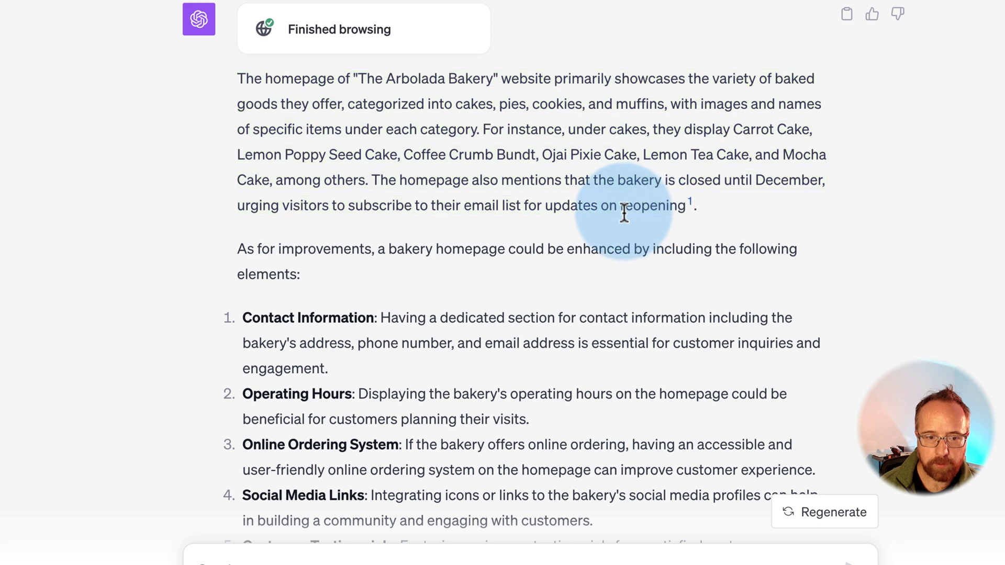
scroll(623, 211, "down", 4)
left_click_drag(315, 14, 612, 450)
left_click(611, 450)
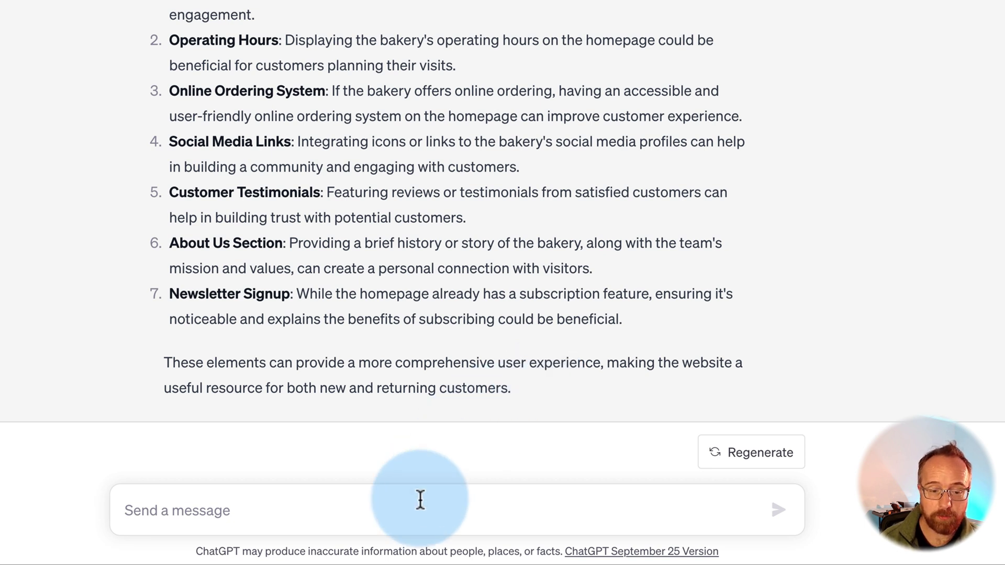
type("I own this bakery: https://www.arboladabakery.com/. Can you look up both my website and this competitor's website to find out what they are offering that I'm not?")
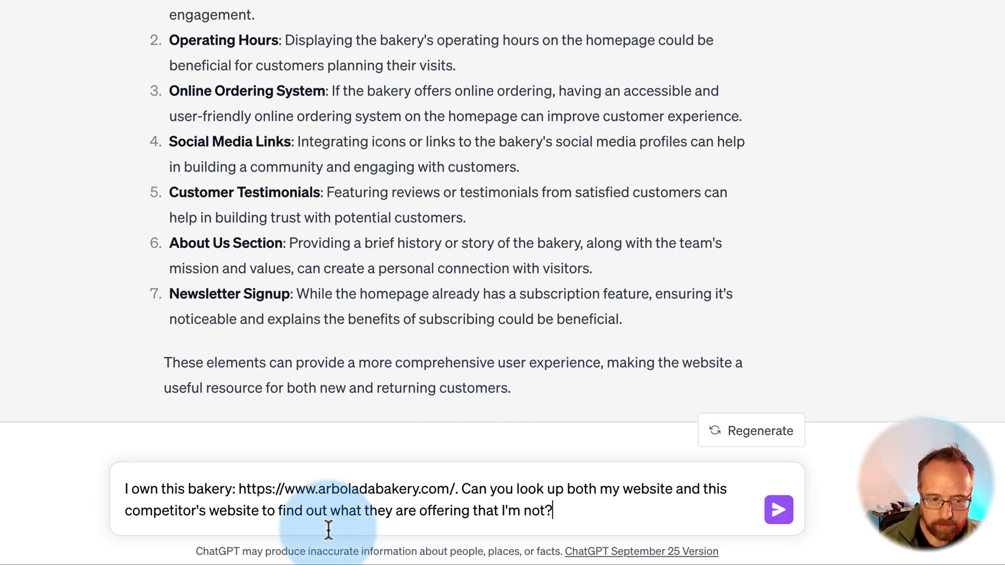
left_click(259, 510)
type("(")
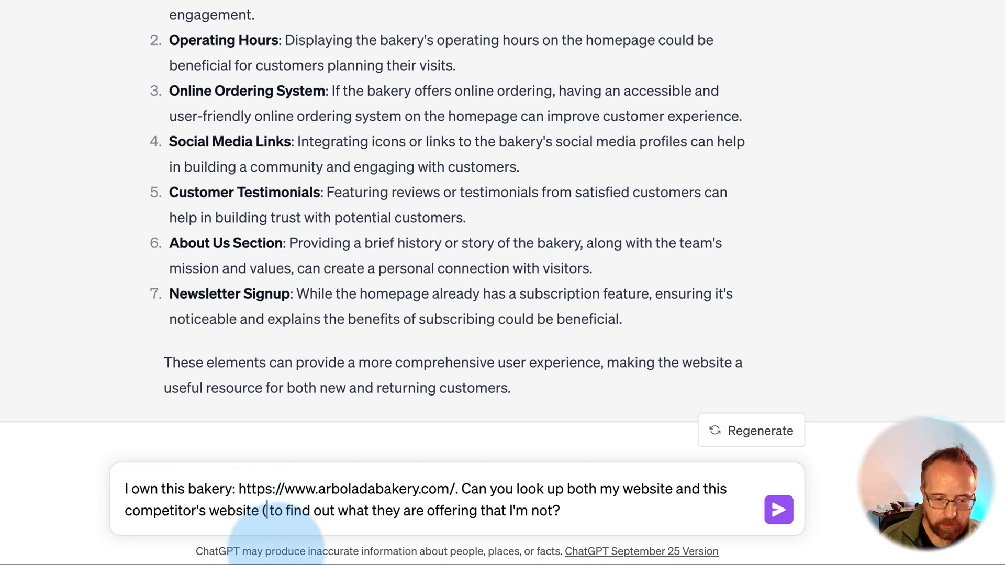
type("https://www.farmer-and-the-cook.com/")
type(")")
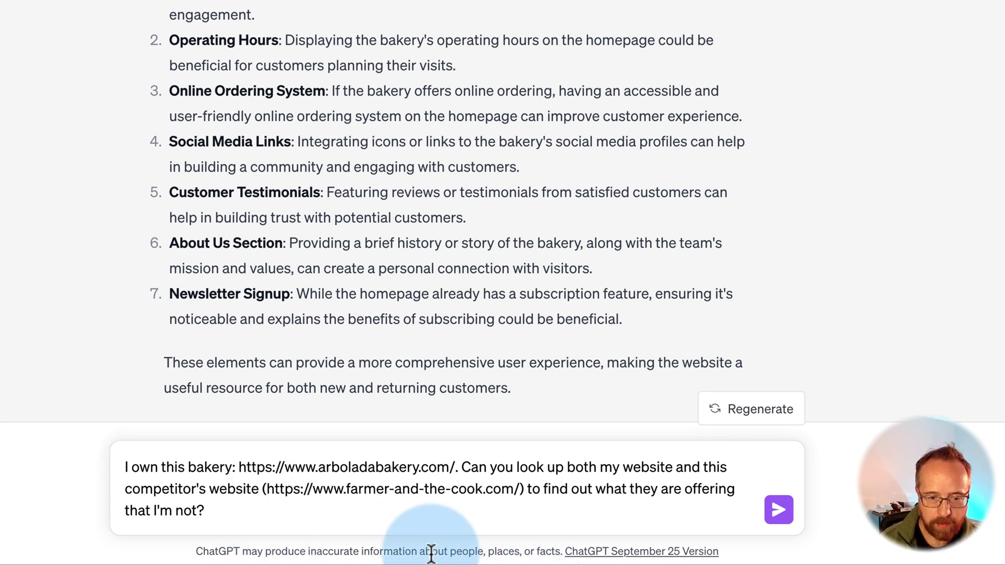
left_click_drag(522, 489, 293, 489)
key("ctrl+End")
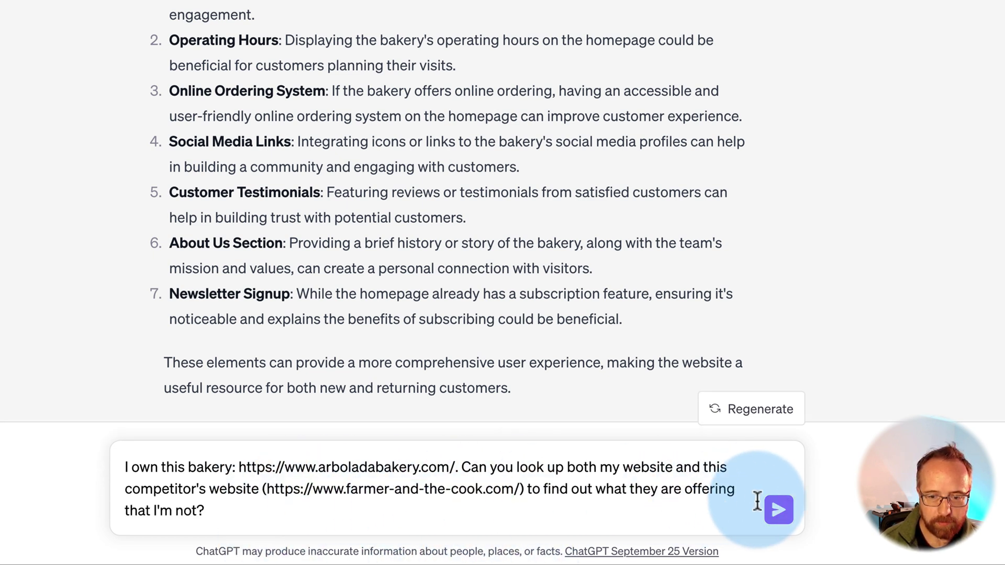
left_click(778, 509)
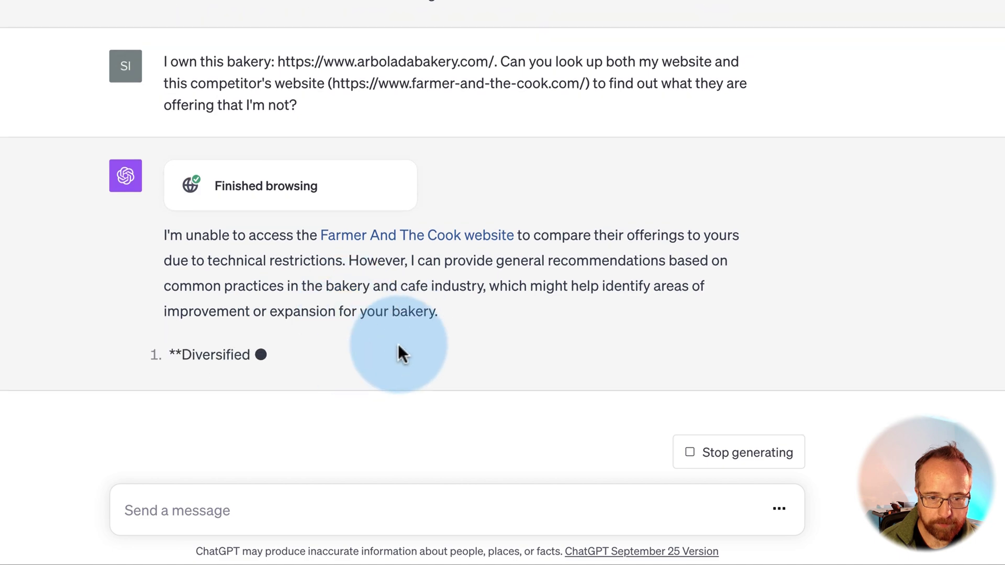
Open the cited Farmer And The Cook website, and find another competitor through the Google results for "ojai bakery", opening The Dutchess website.
left_click(416, 211)
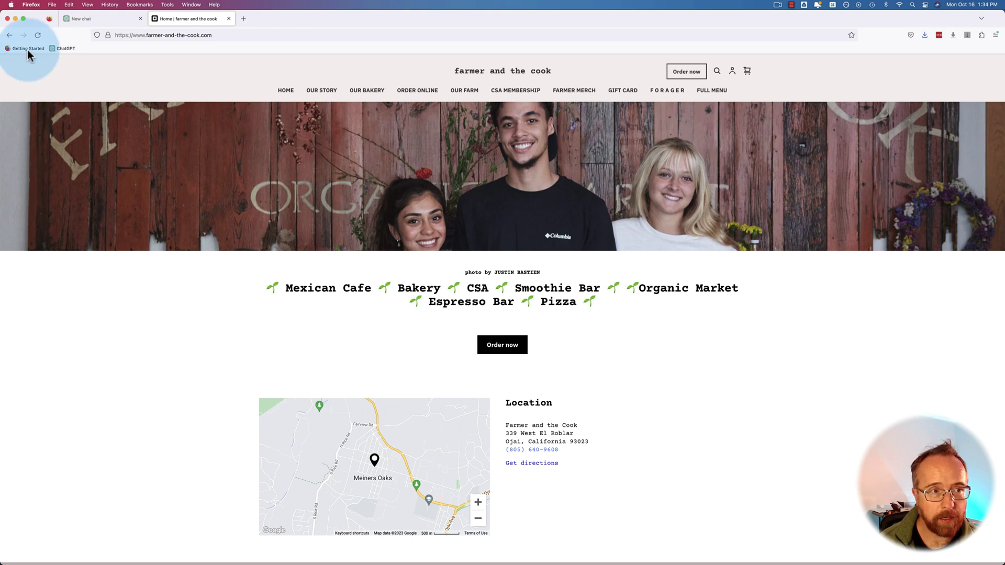
left_click(135, 34)
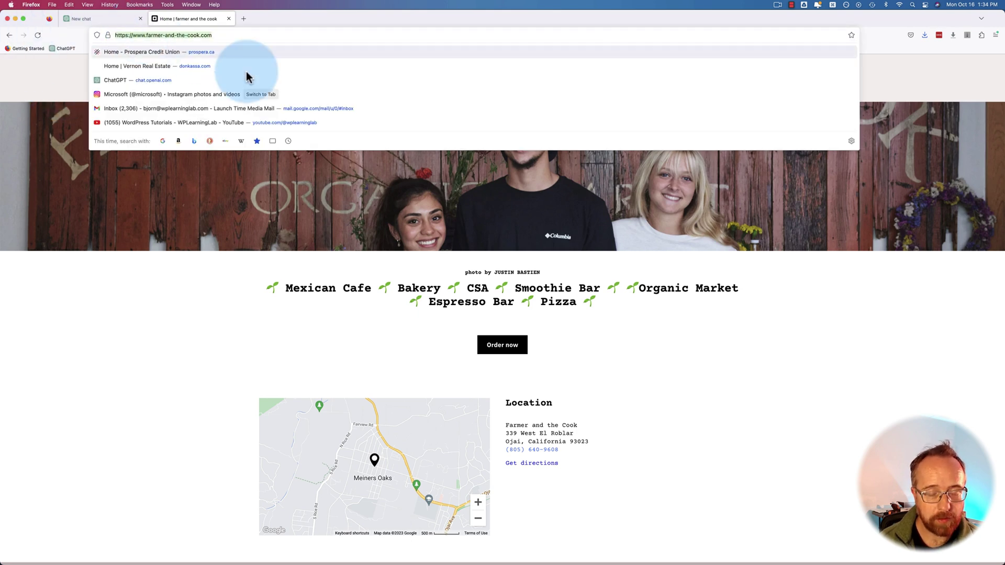
left_click(254, 79)
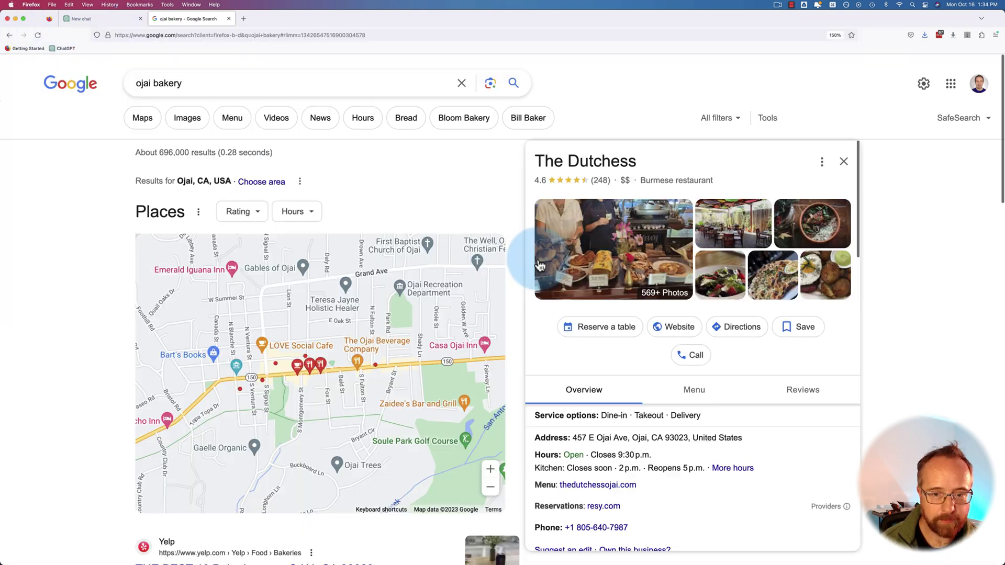
left_click(683, 327)
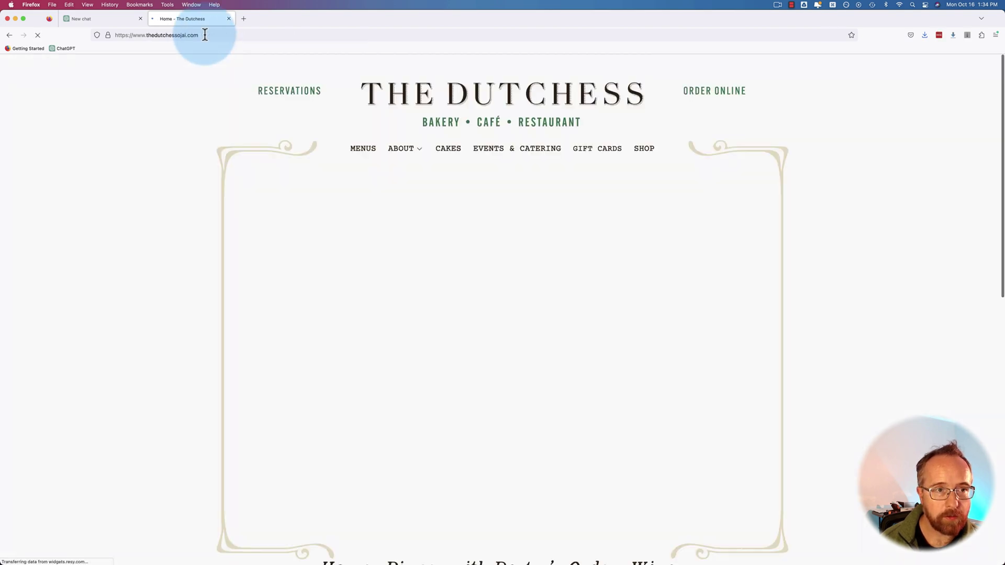
left_click(204, 33)
key("super+c")
left_click(117, 21)
key("super+v")
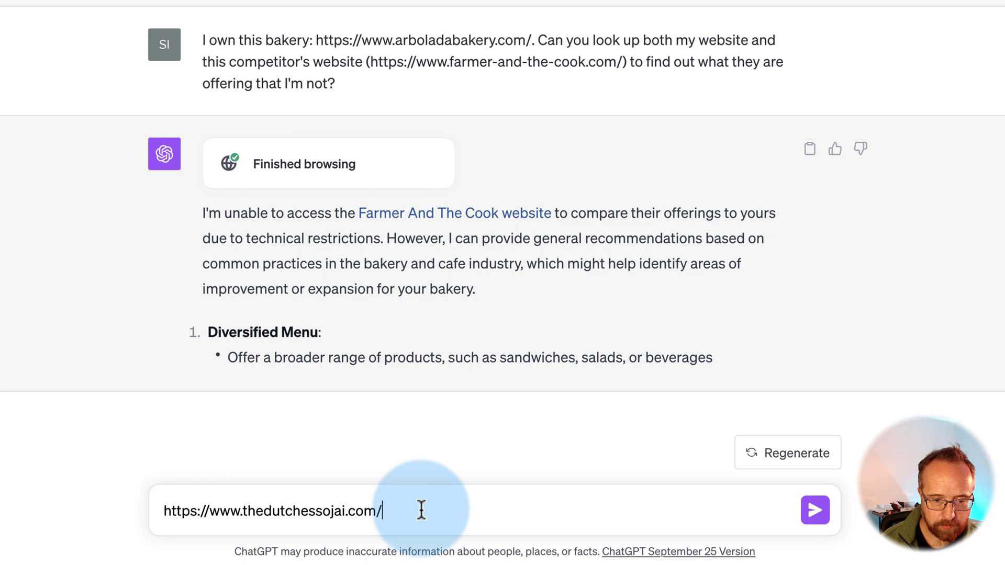
key("ctrl+a")
key("ctrl+v")
left_click_drag(305, 490, 523, 489)
key("ctrl+v")
left_click(815, 510)
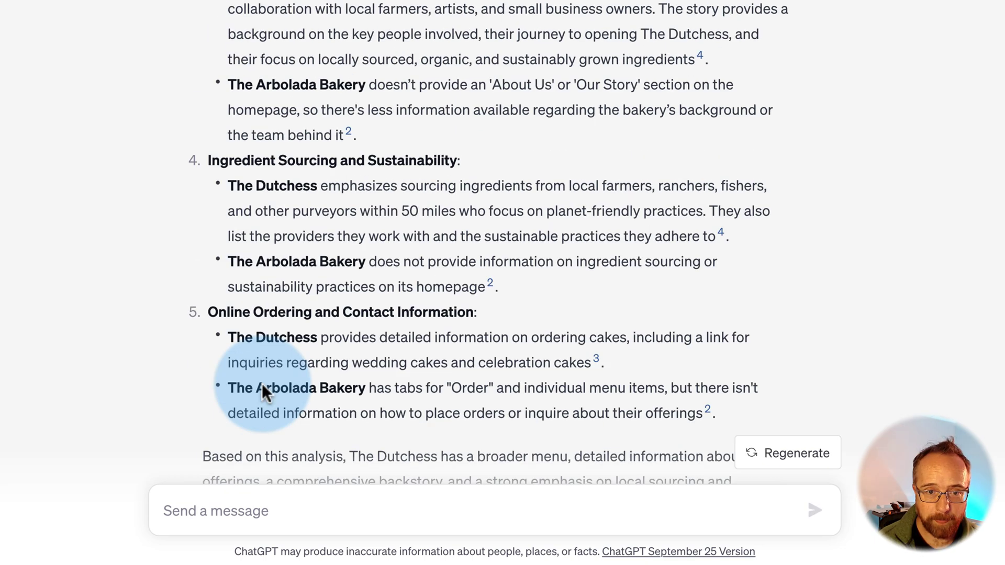
Read the menu, cake and About Us/Our Story comparisons between The Dutchess and The Arbolada Bakery.
scroll(263, 387, "up", 8)
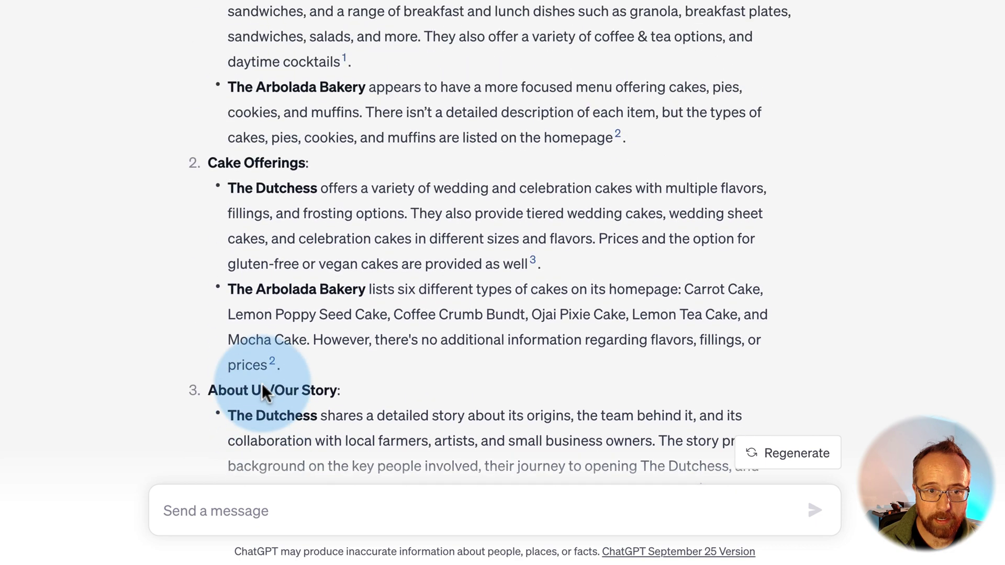
scroll(263, 386, "up", 4)
scroll(263, 387, "down", 5)
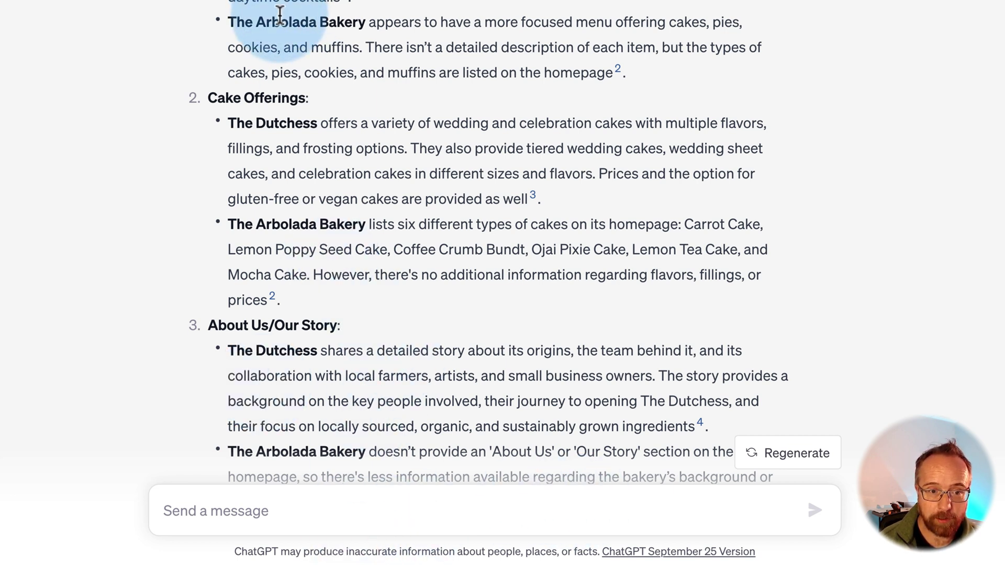
left_click_drag(258, 21, 325, 21)
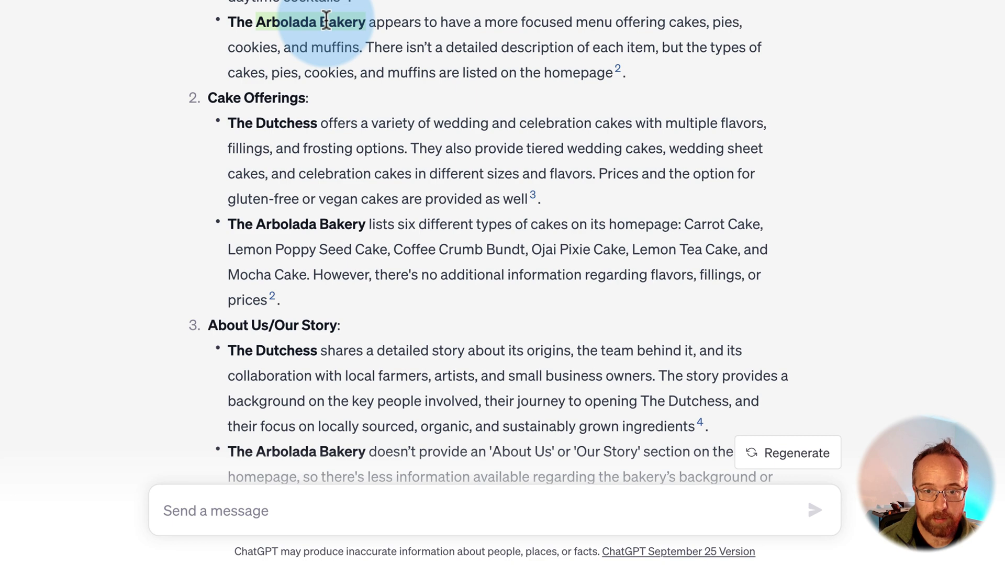
scroll(326, 50, "down", 5)
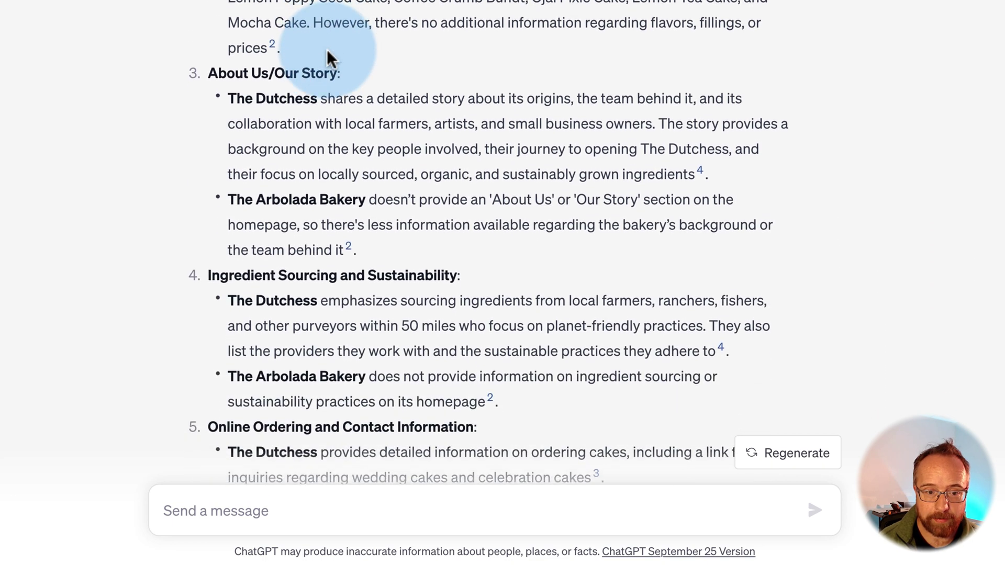
scroll(327, 50, "down", 2)
left_click_drag(319, 90, 408, 89)
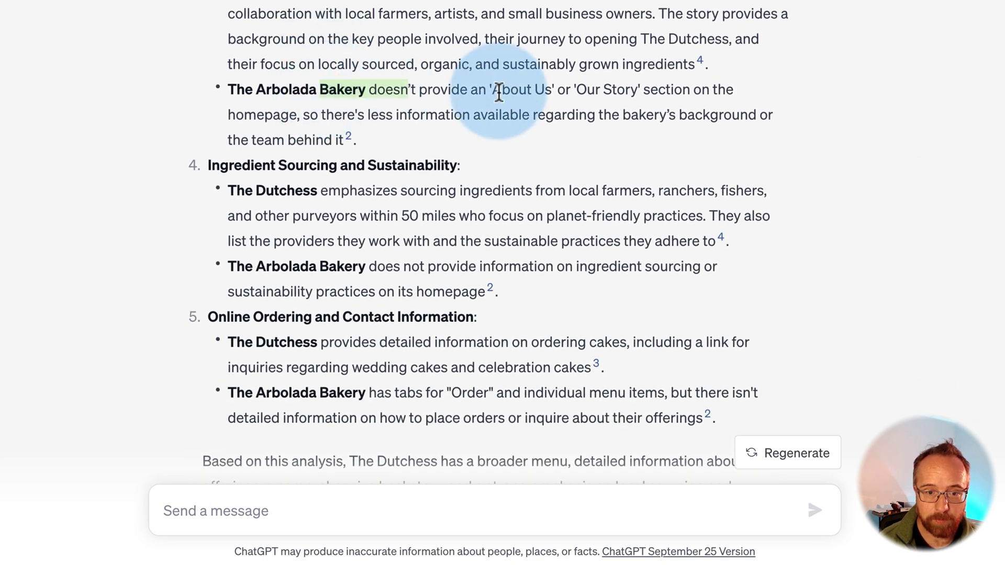
left_click_drag(499, 93, 525, 117)
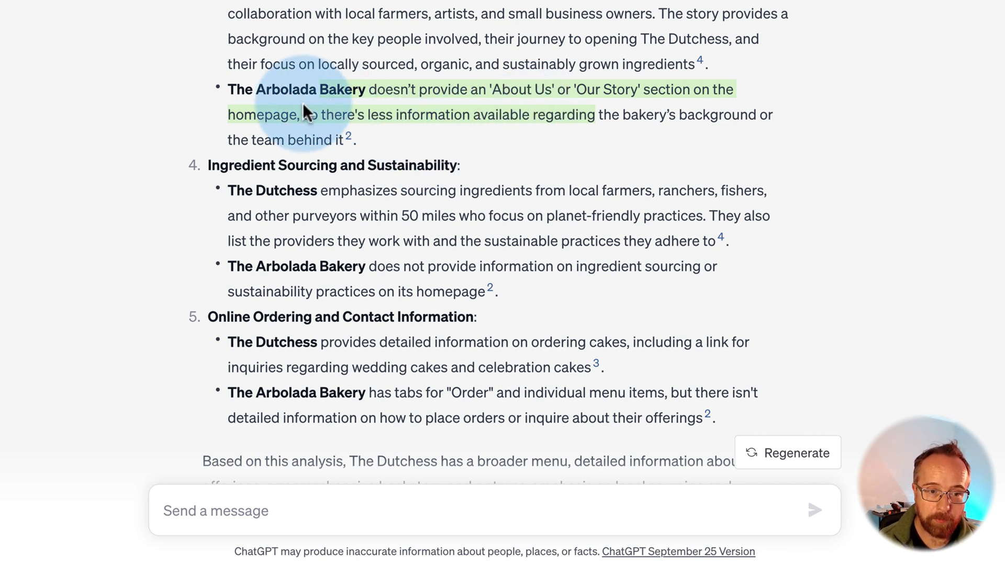
left_click_drag(288, 99, 324, 92)
Read the ingredient sourcing and online ordering comparisons, along with the concluding analysis of the two bakeries.
scroll(334, 97, "down", 2)
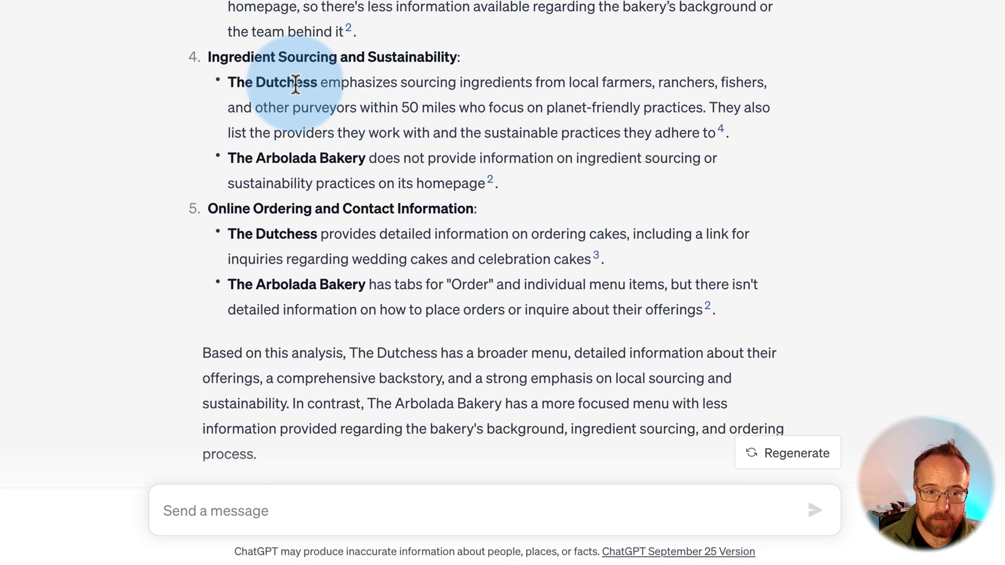
left_click_drag(379, 82, 485, 140)
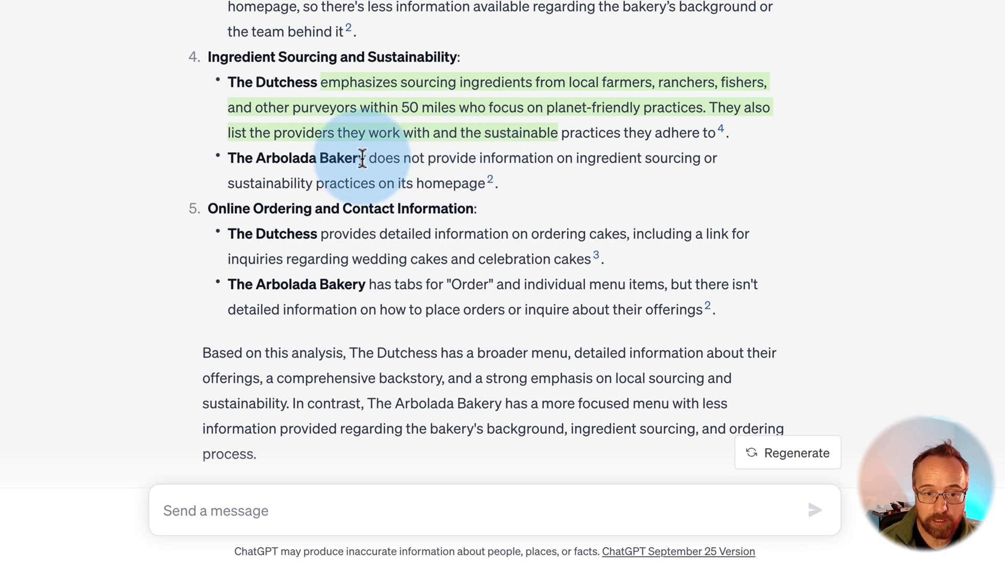
left_click_drag(290, 157, 461, 180)
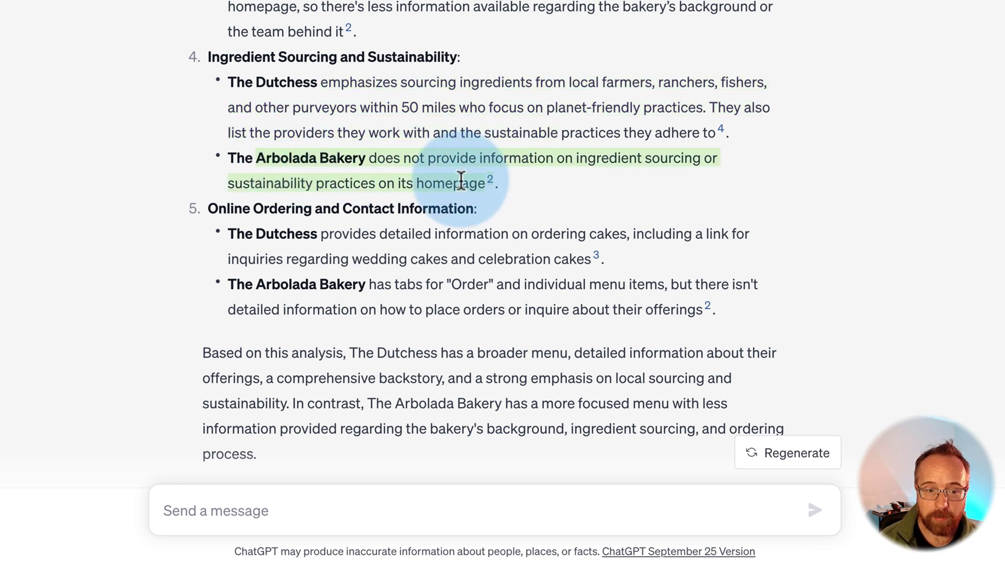
left_click(374, 209)
scroll(374, 208, "down", 1)
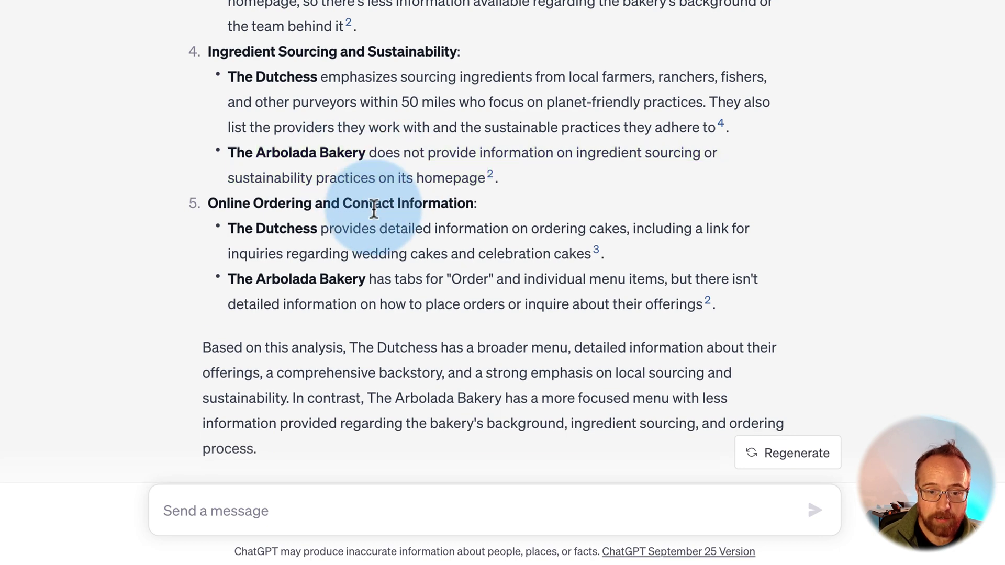
scroll(374, 208, "down", 3)
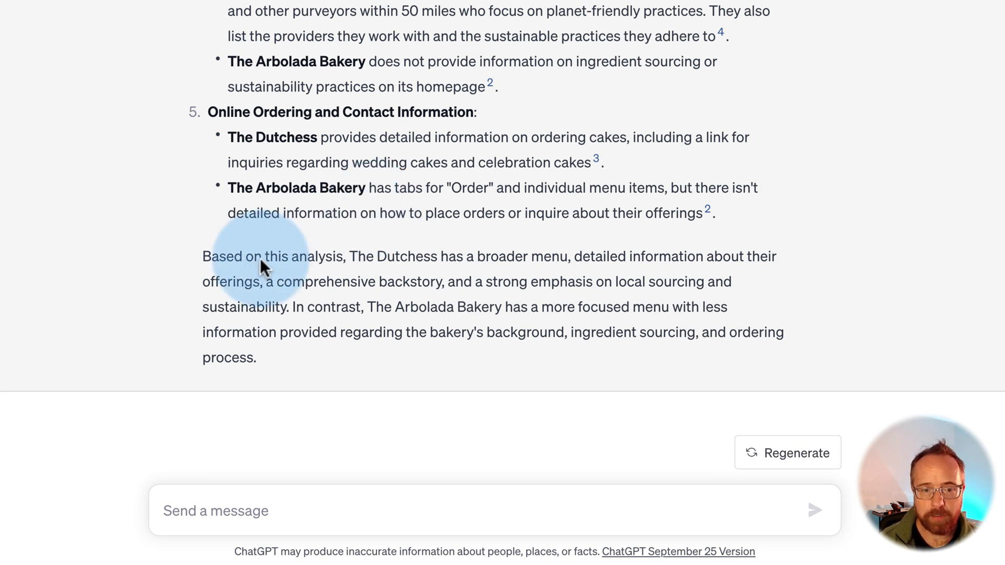
Return to the Menu Offerings comparison and highlight the description of The Dutchess's broader menu.
scroll(227, 284, "up", 10)
scroll(222, 260, "up", 4)
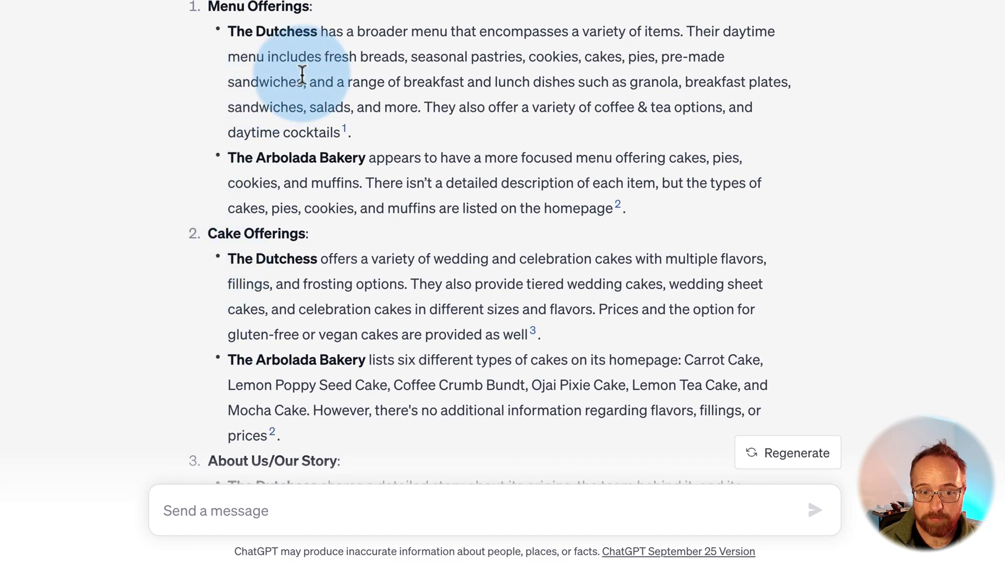
left_click_drag(257, 31, 519, 113)
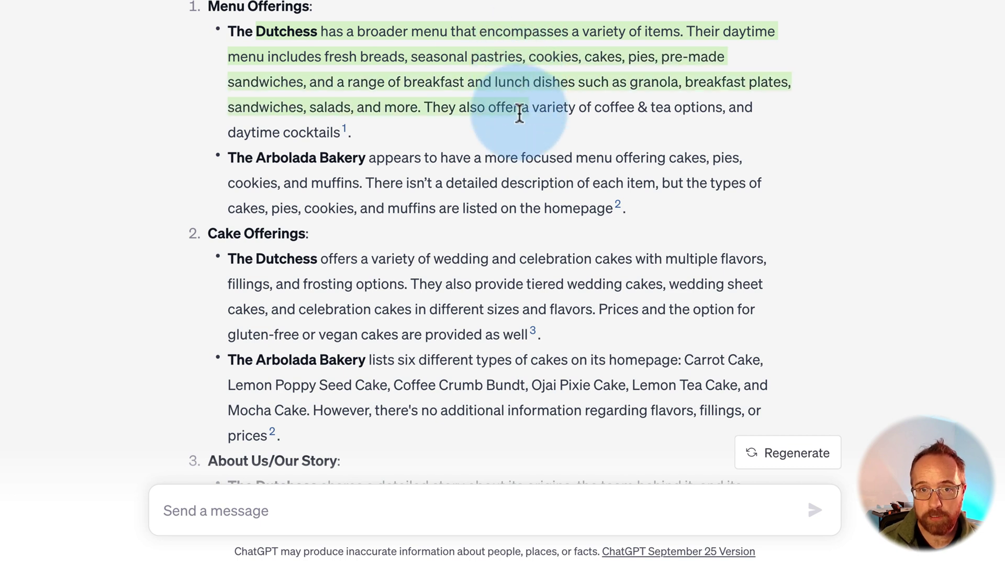